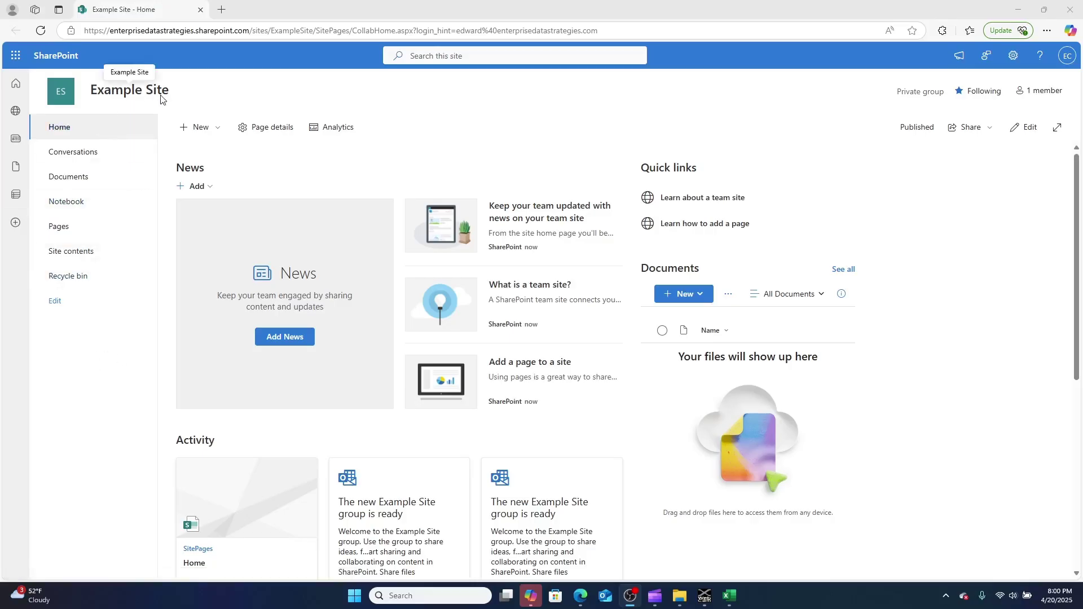
# In the Shipping_data workbook, select all the data on the Date Table sheet.
pyautogui.moveTo(729, 595)
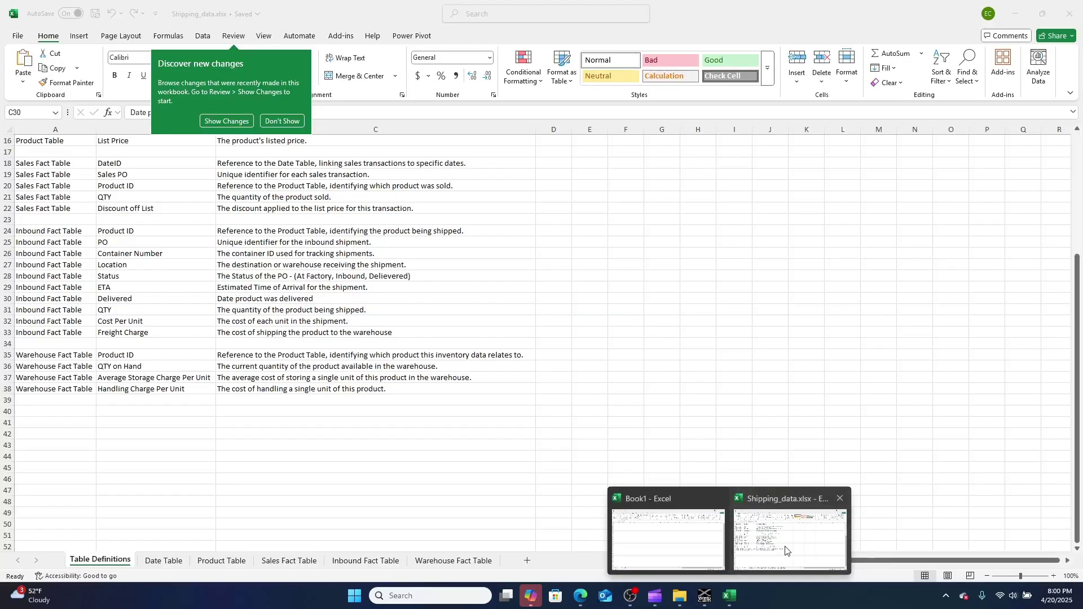
pyautogui.click(785, 549)
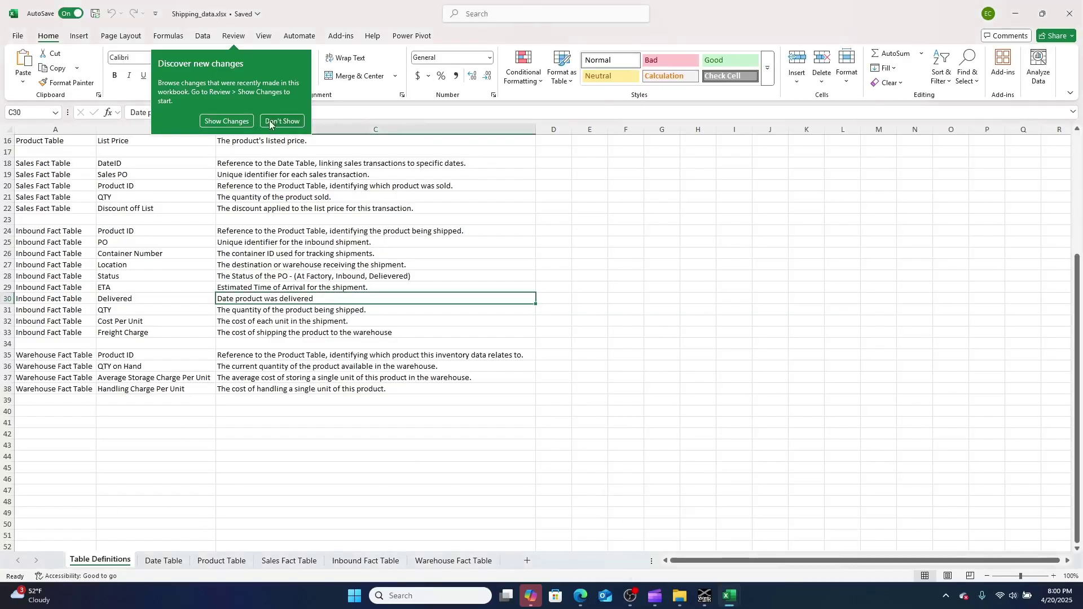
pyautogui.click(300, 125)
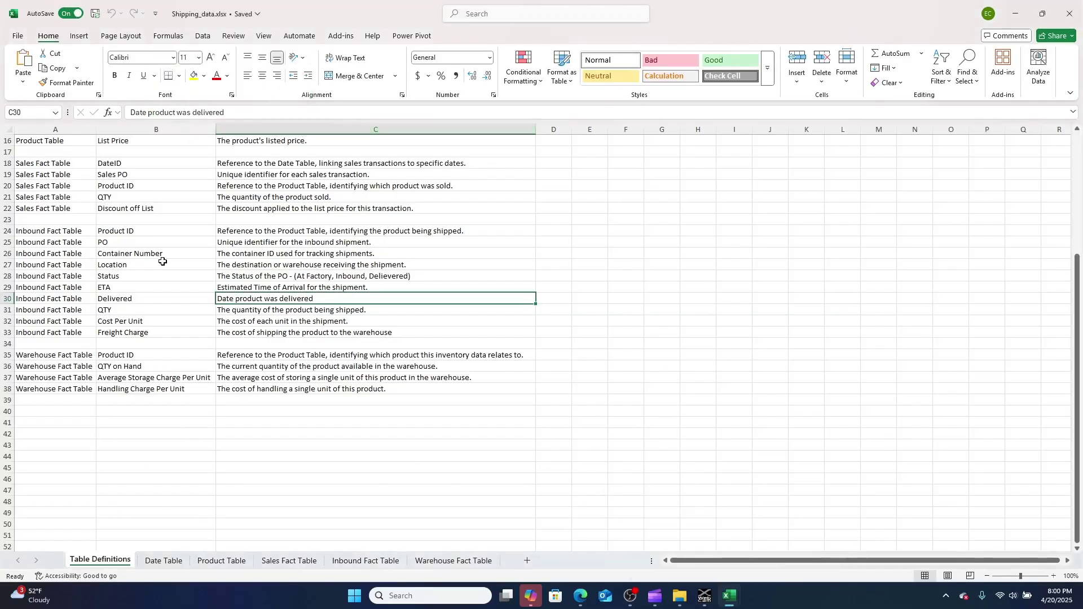
pyautogui.click(164, 562)
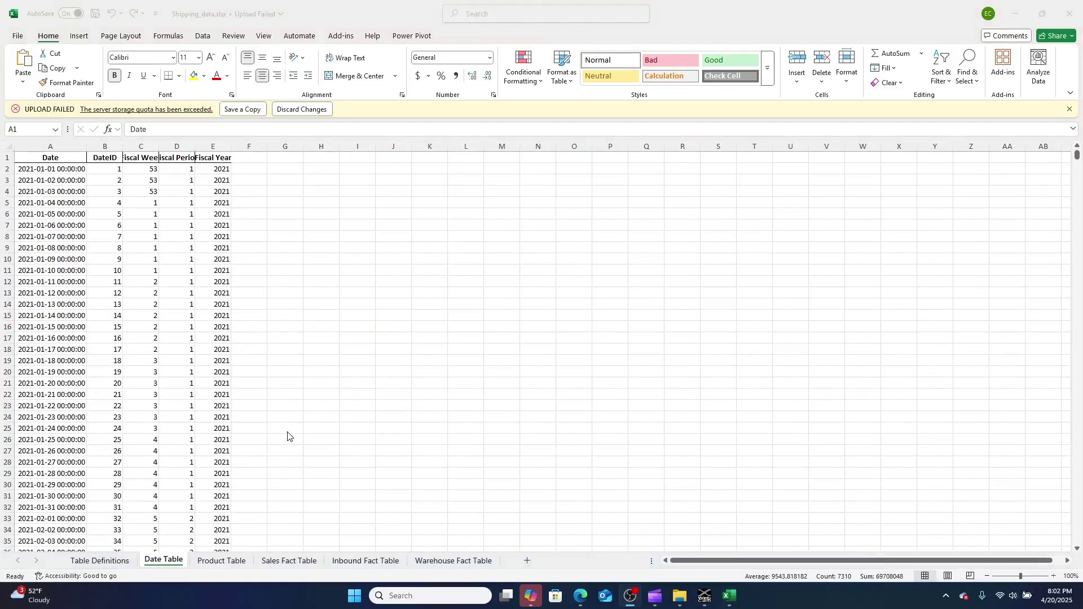
pyautogui.hotkey('ctrl', 'a')
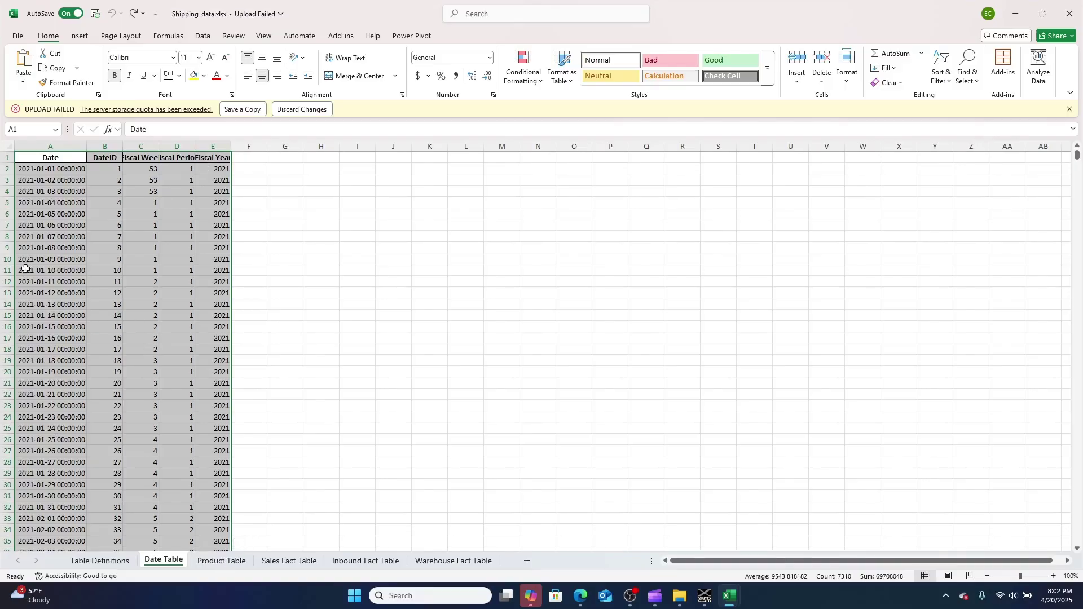
# Convert the selection into a table with headers and name it date_table.
pyautogui.click(79, 36)
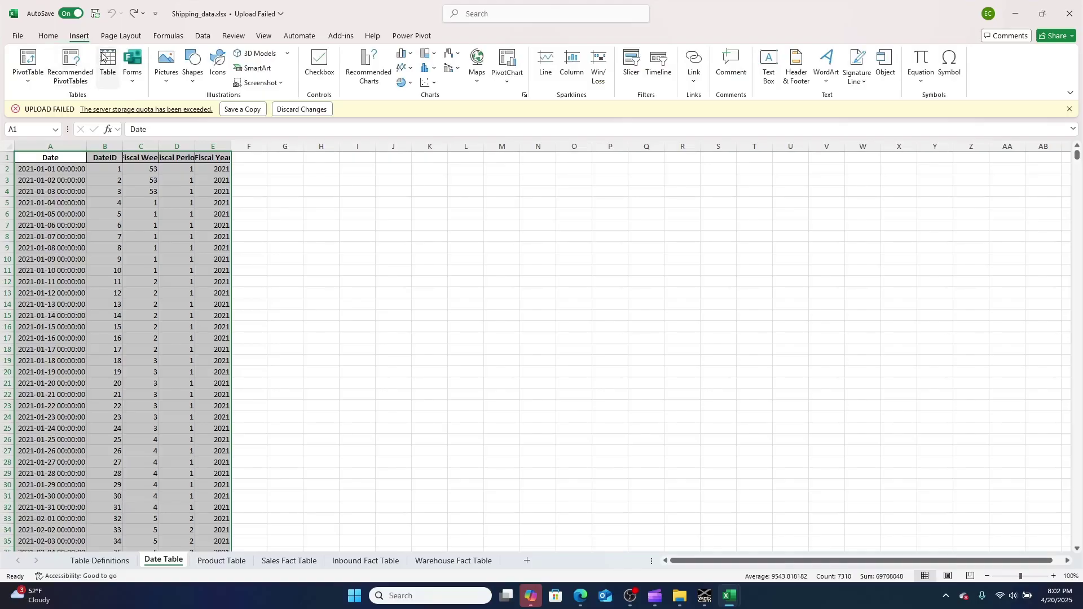
pyautogui.click(109, 54)
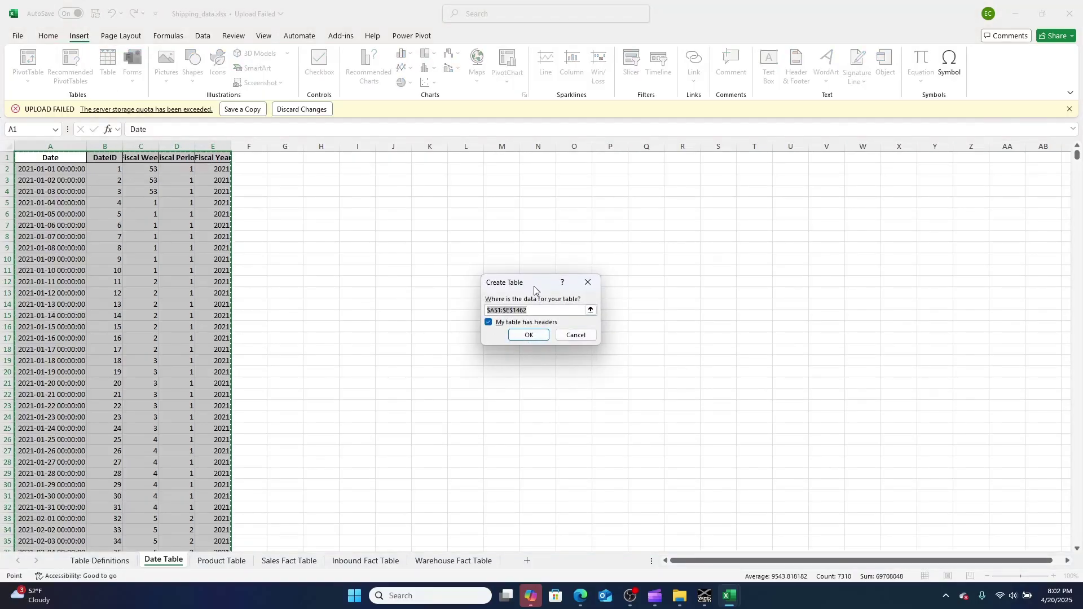
pyautogui.moveTo(533, 289); pyautogui.dragTo(132, 222)
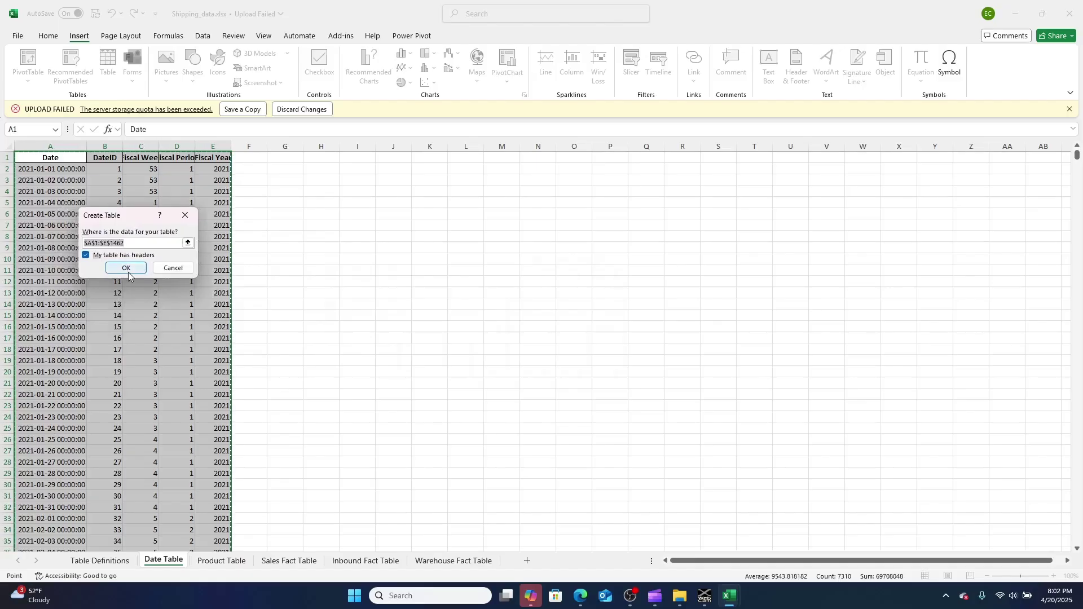
pyautogui.click(128, 270)
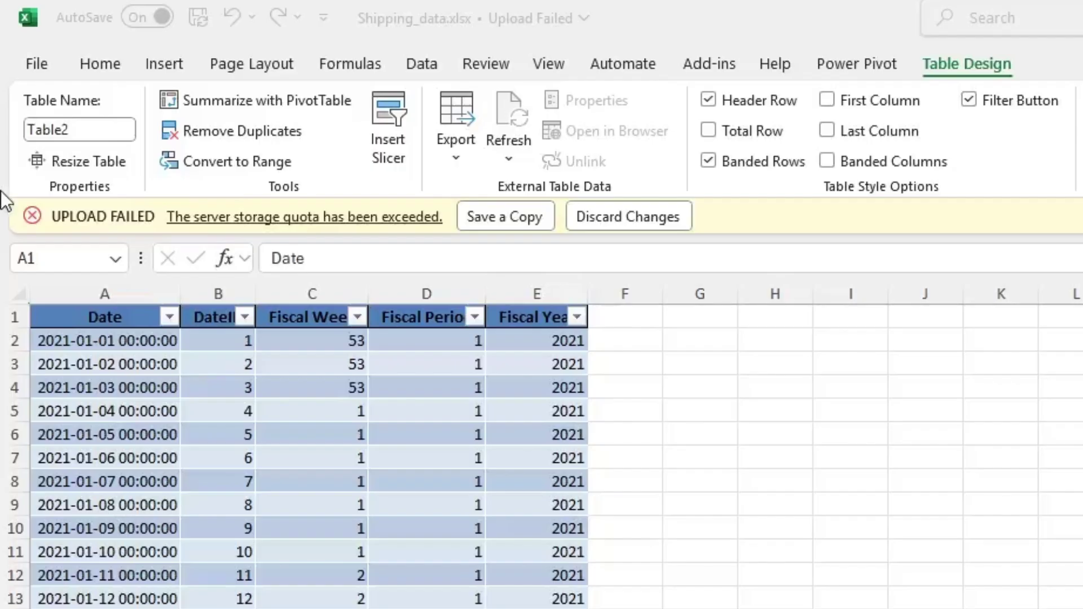
pyautogui.click(87, 130)
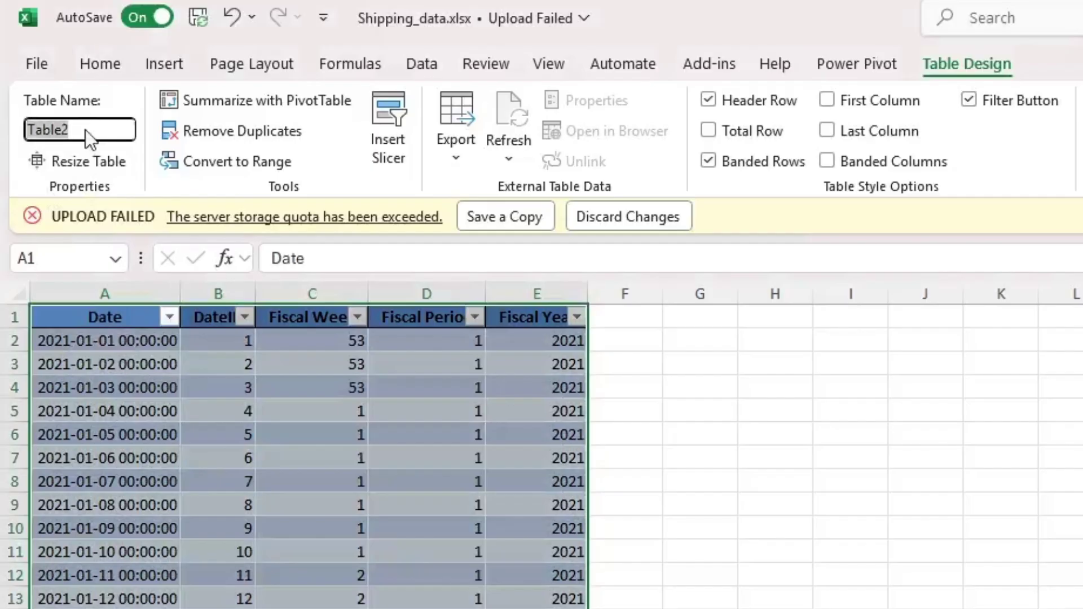
pyautogui.write('date_tabl')
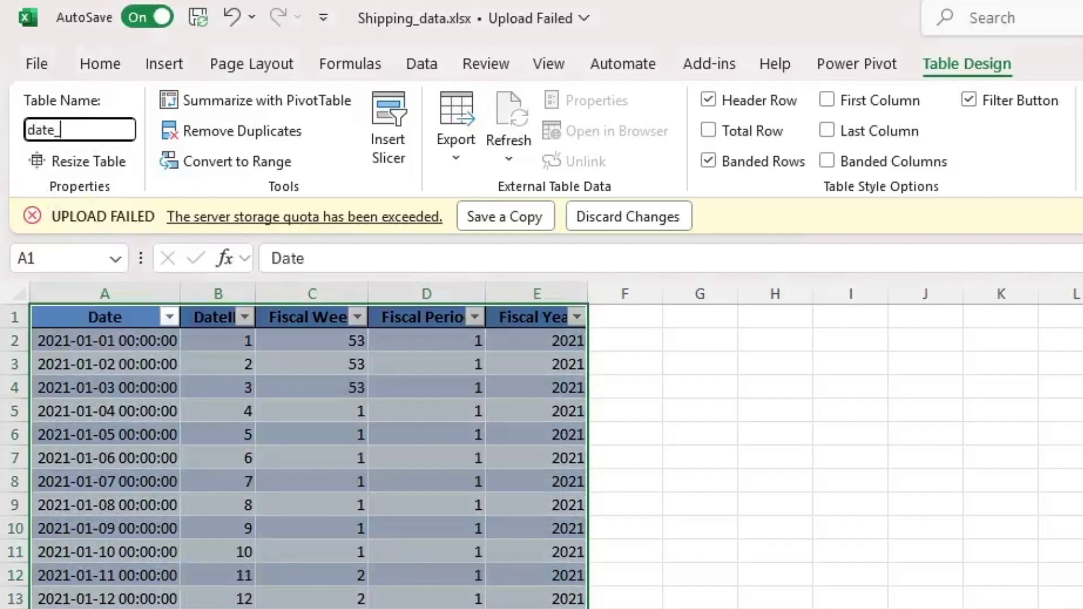
pyautogui.write('e')
pyautogui.press('Return')
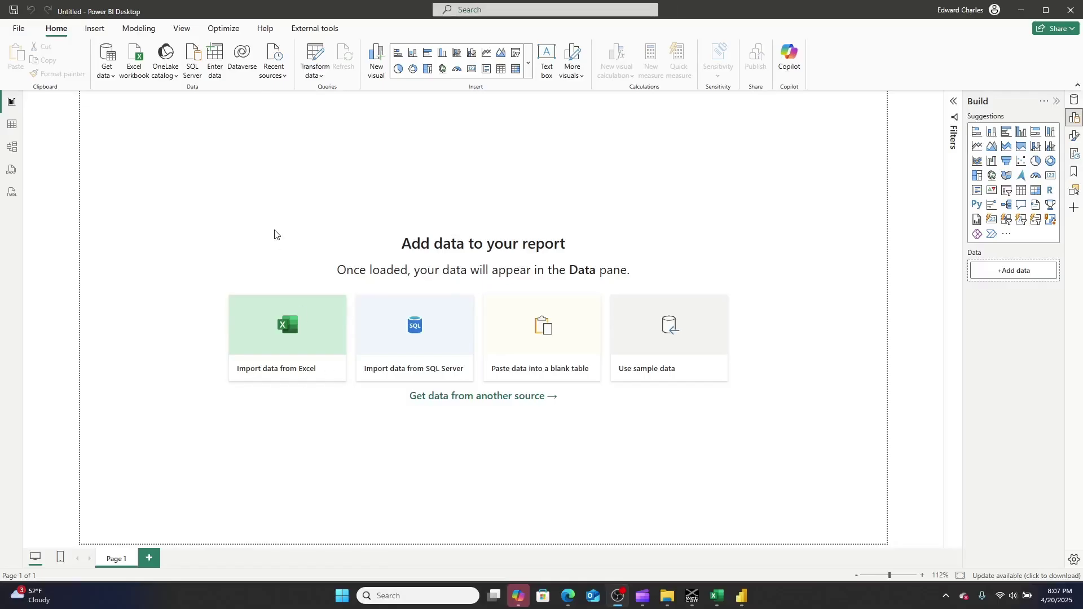
# Search the Get Data connectors for 'share po'.
pyautogui.click(107, 54)
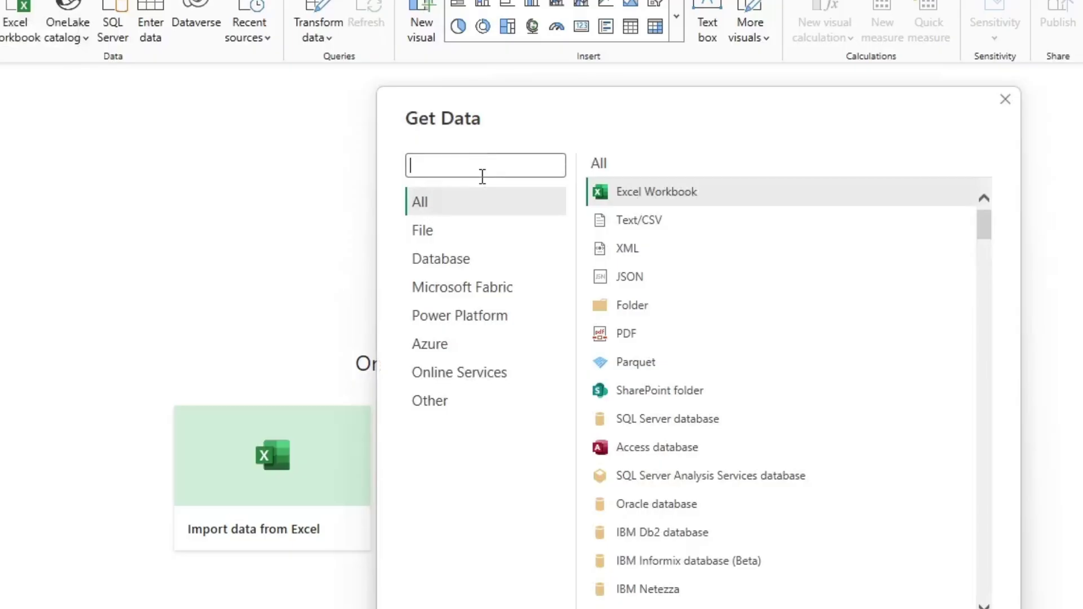
pyautogui.write('share')
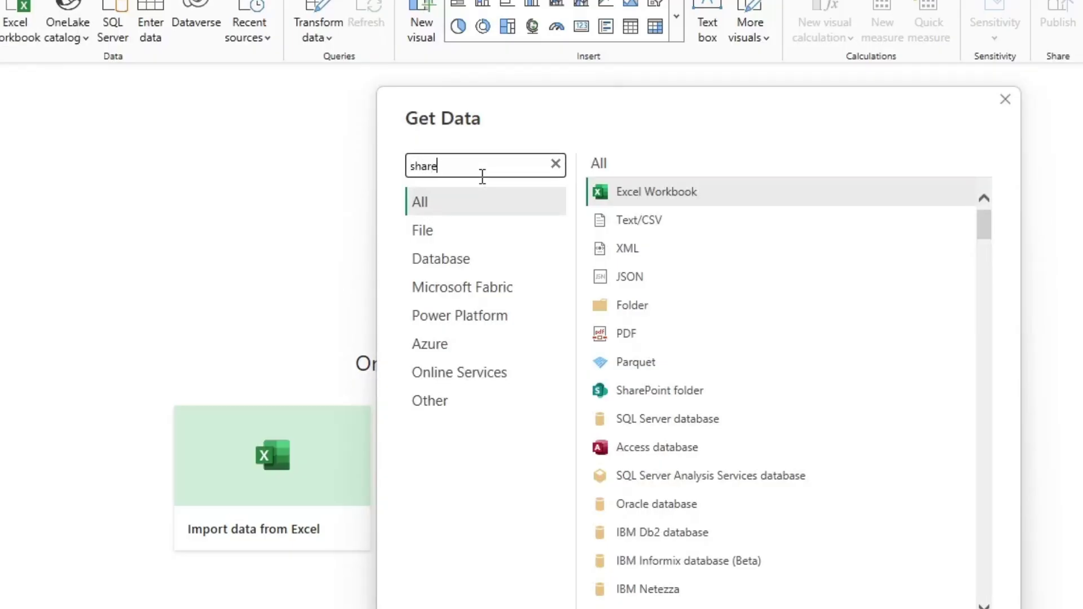
pyautogui.write(' poi')
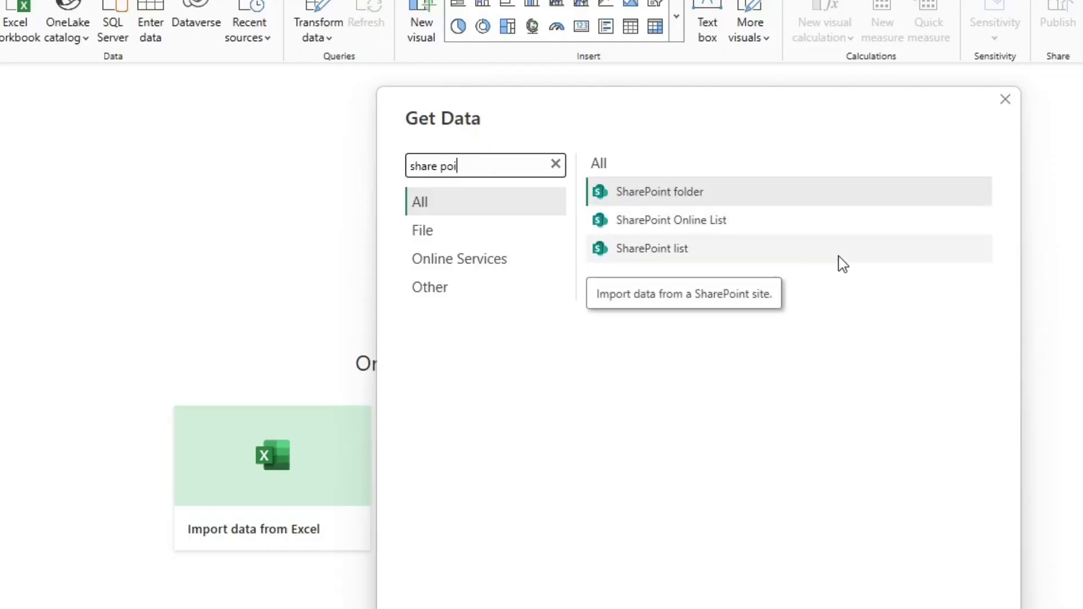
# Choose the SharePoint folder connector and enter the examplesite site URL.
pyautogui.doubleClick(652, 194)
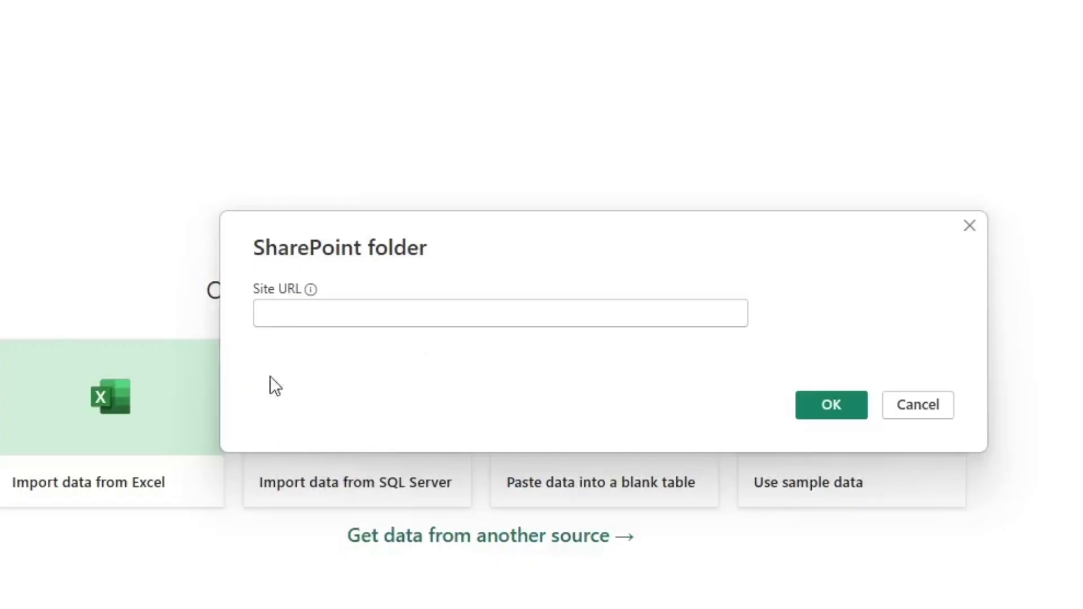
pyautogui.write('https://enterprisedatastrategies.sharepoint.com/sites/examplesite')
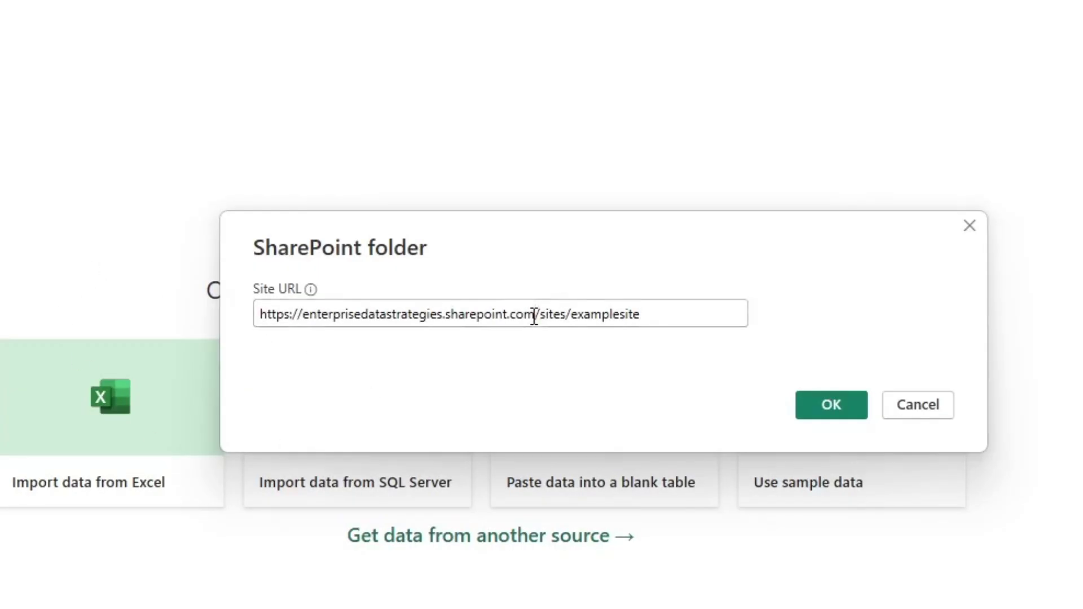
pyautogui.moveTo(533, 315); pyautogui.dragTo(304, 317)
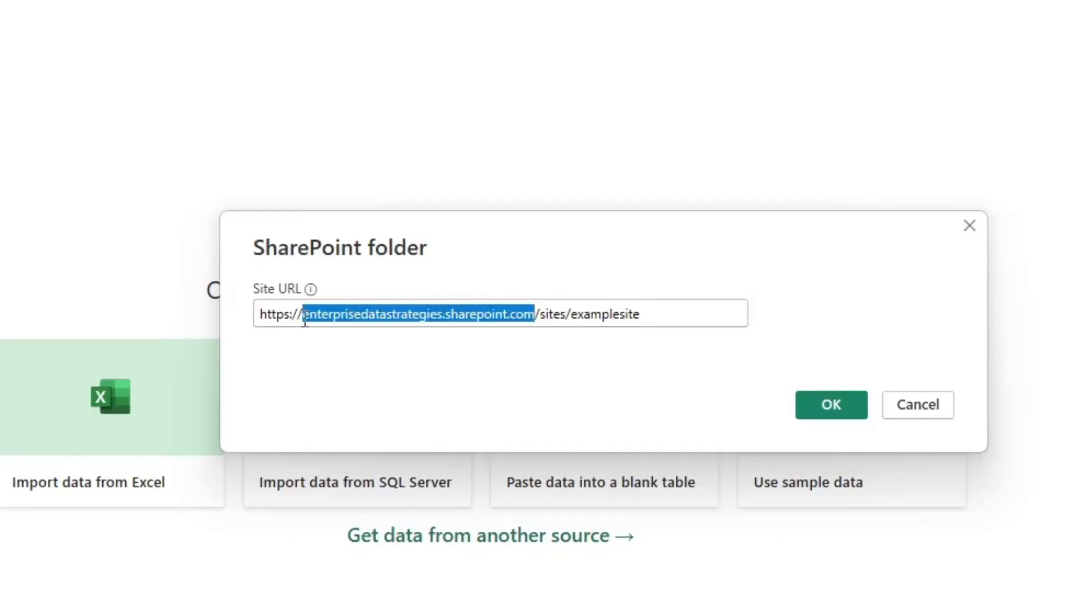
pyautogui.click(559, 312)
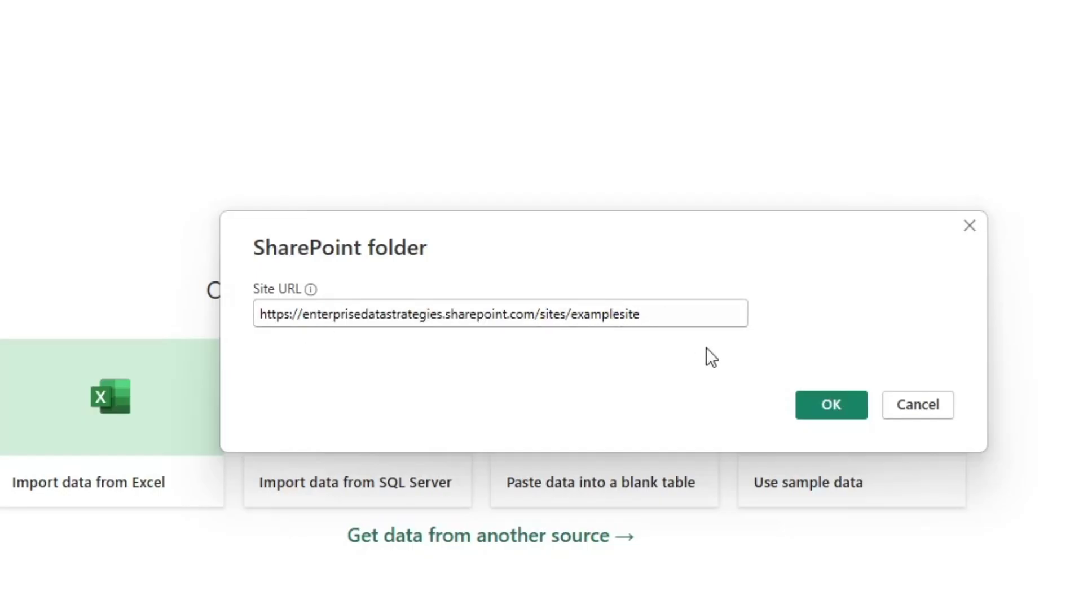
pyautogui.click(845, 404)
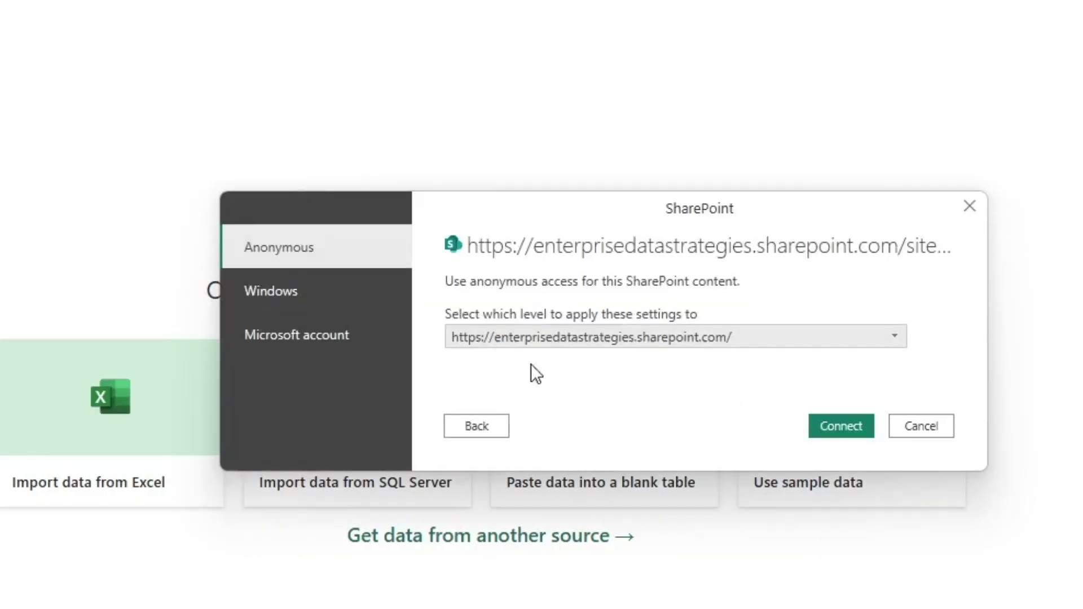
# Sign in with a Microsoft account and connect to the SharePoint site.
pyautogui.click(282, 341)
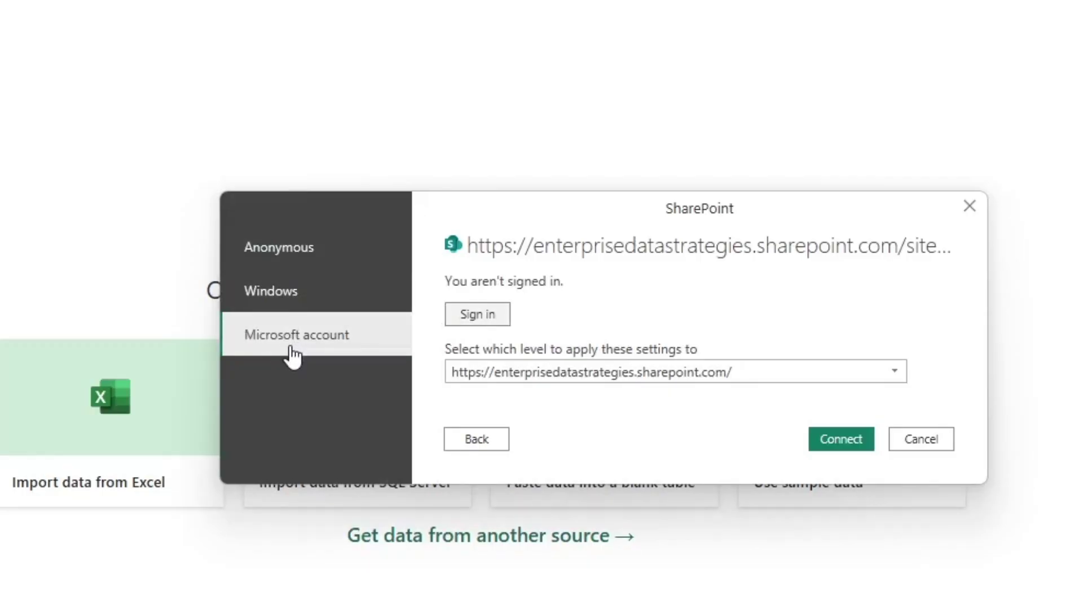
pyautogui.click(486, 316)
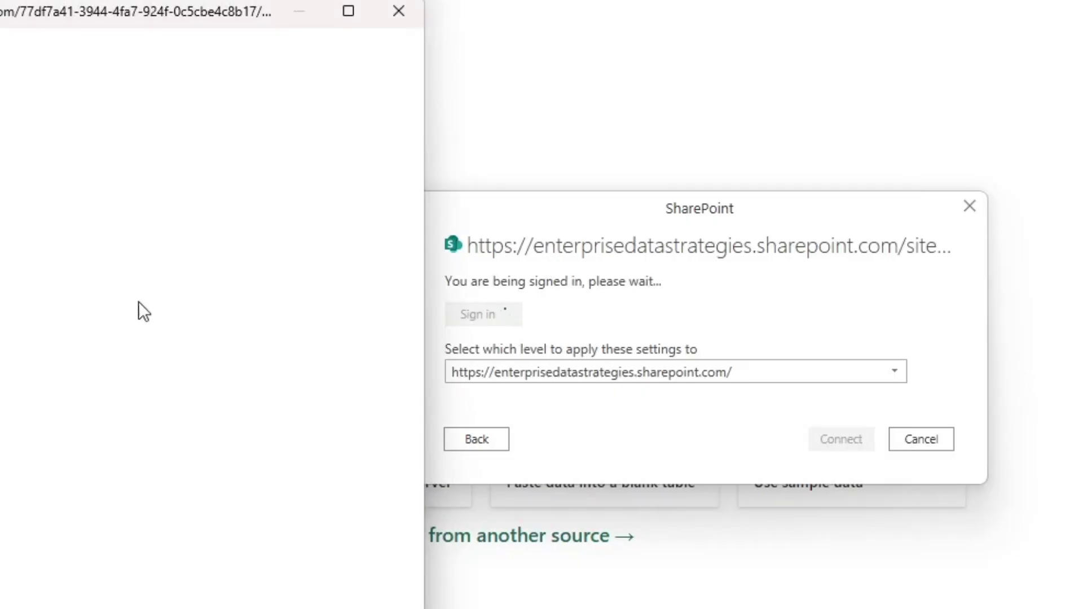
pyautogui.click(11, 302)
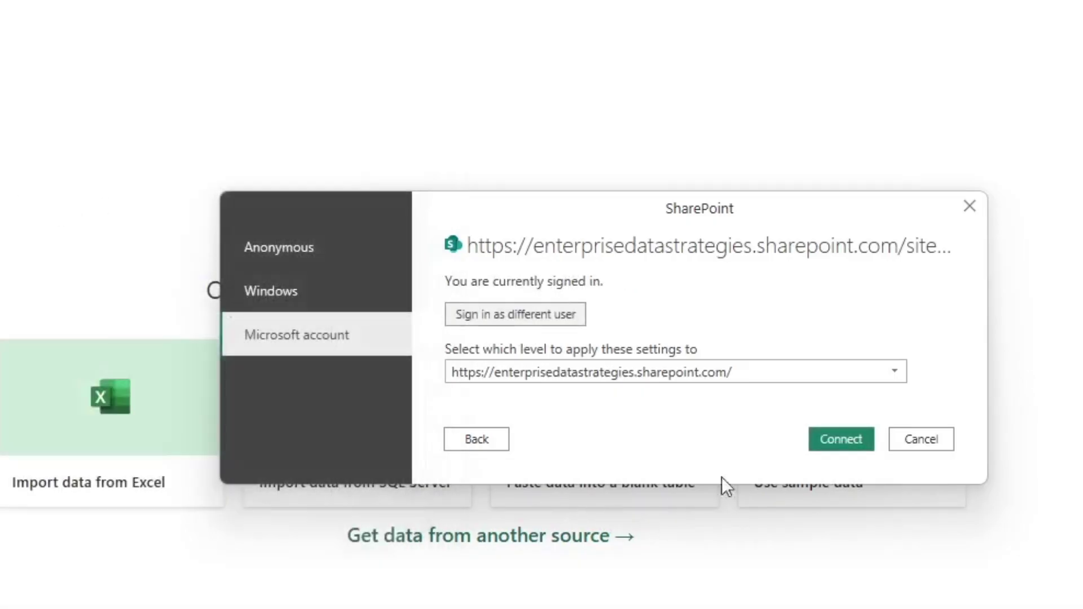
pyautogui.click(834, 434)
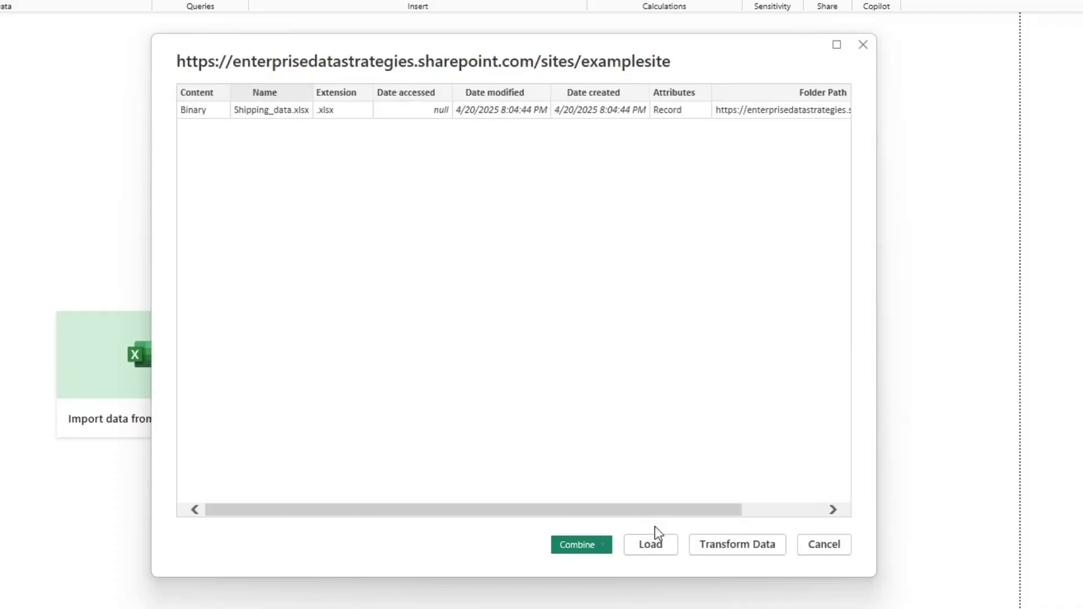
# Drill from the SharePoint file list into Shipping_data.xlsx's date_table, then reselect the Source step.
pyautogui.click(710, 545)
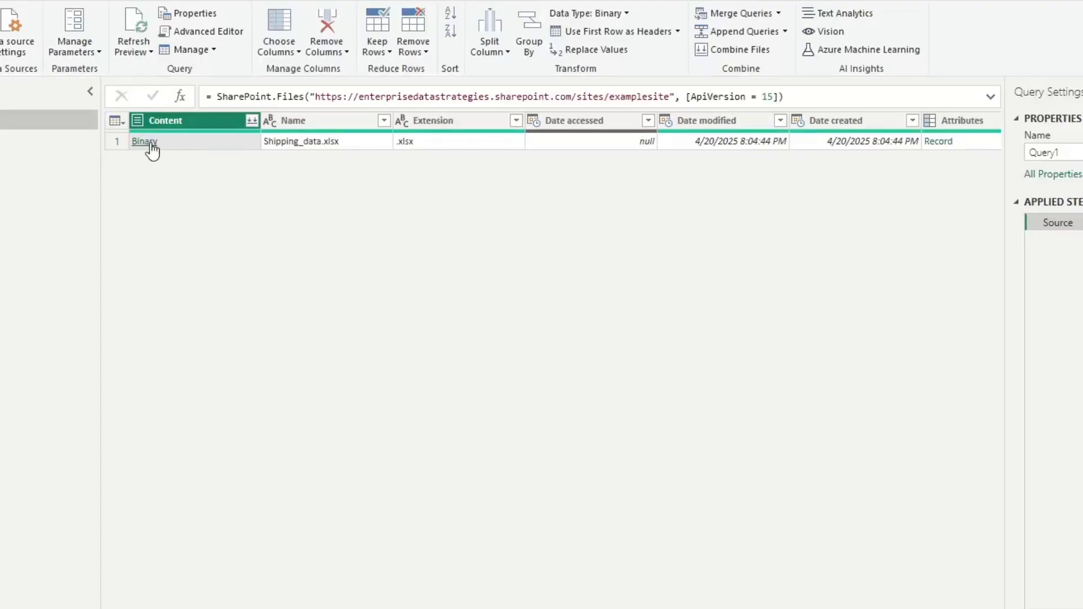
pyautogui.click(143, 141)
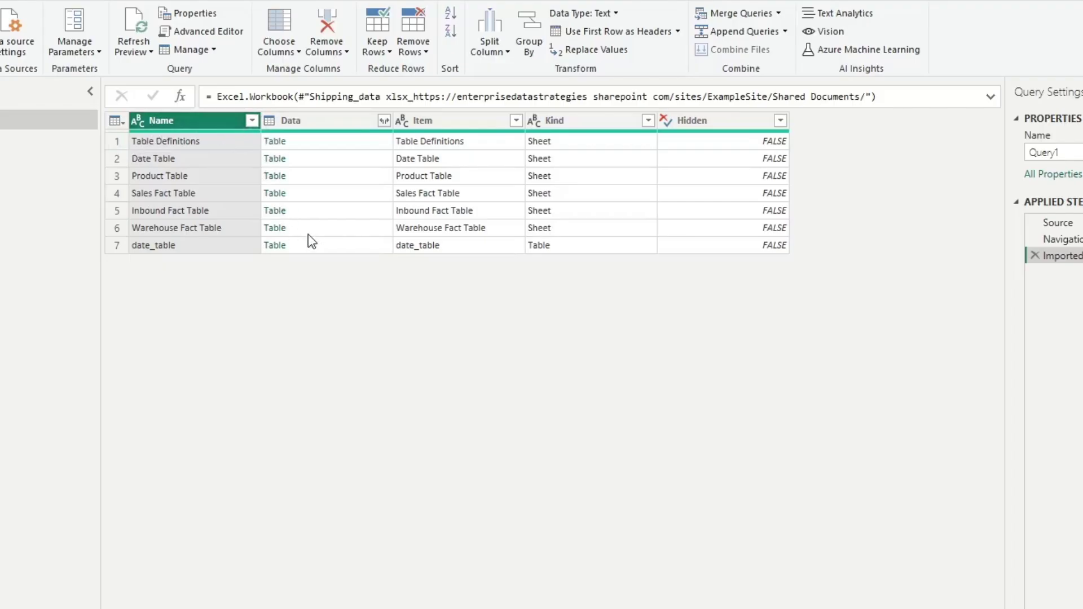
pyautogui.click(275, 246)
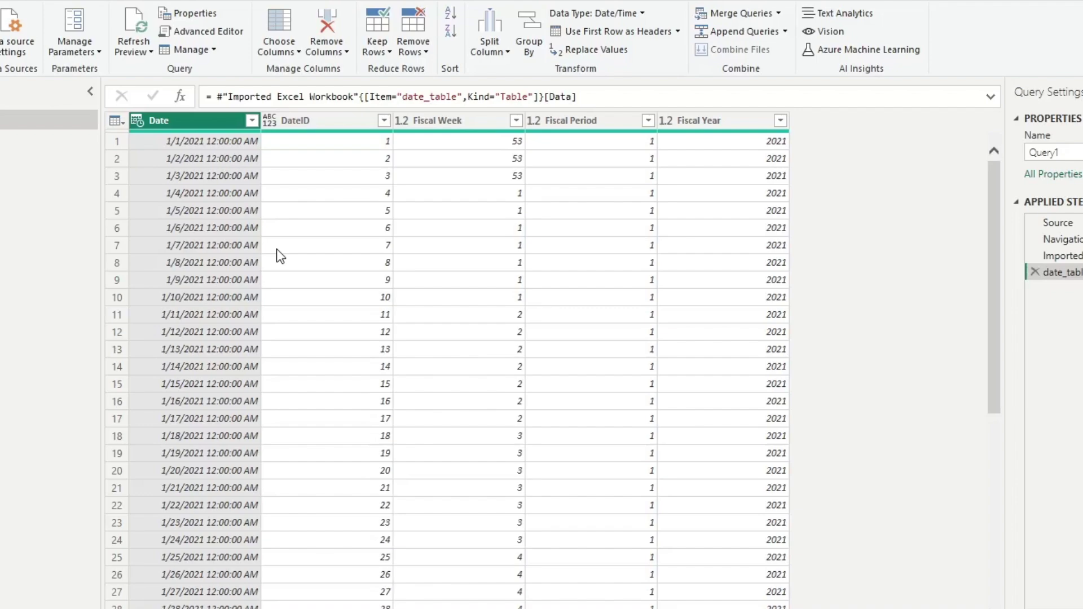
pyautogui.click(1079, 226)
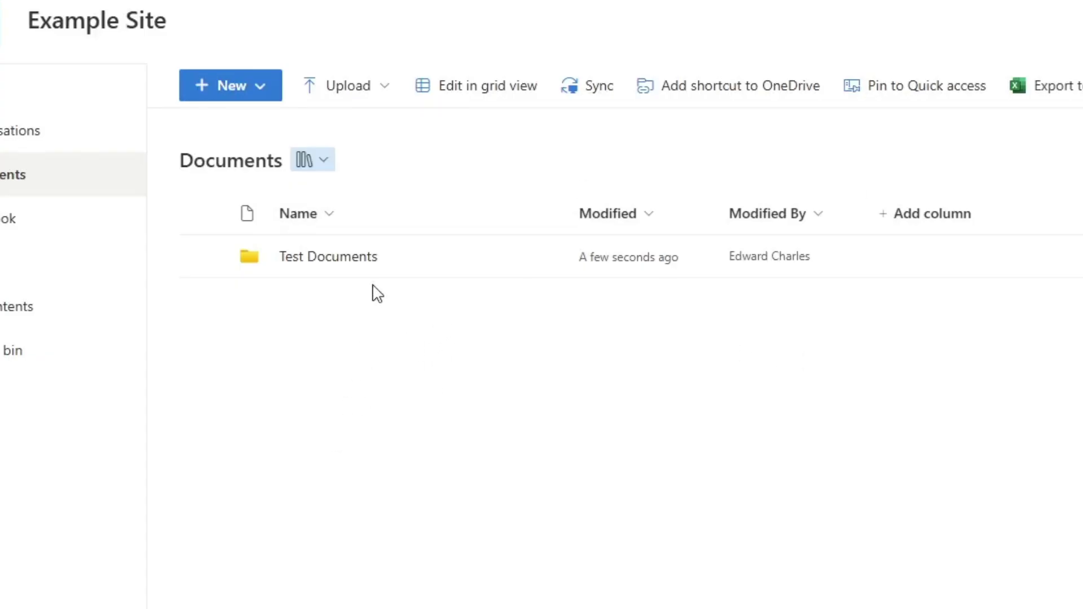
# Open the Test Documents folder in the SharePoint Documents library.
pyautogui.click(327, 260)
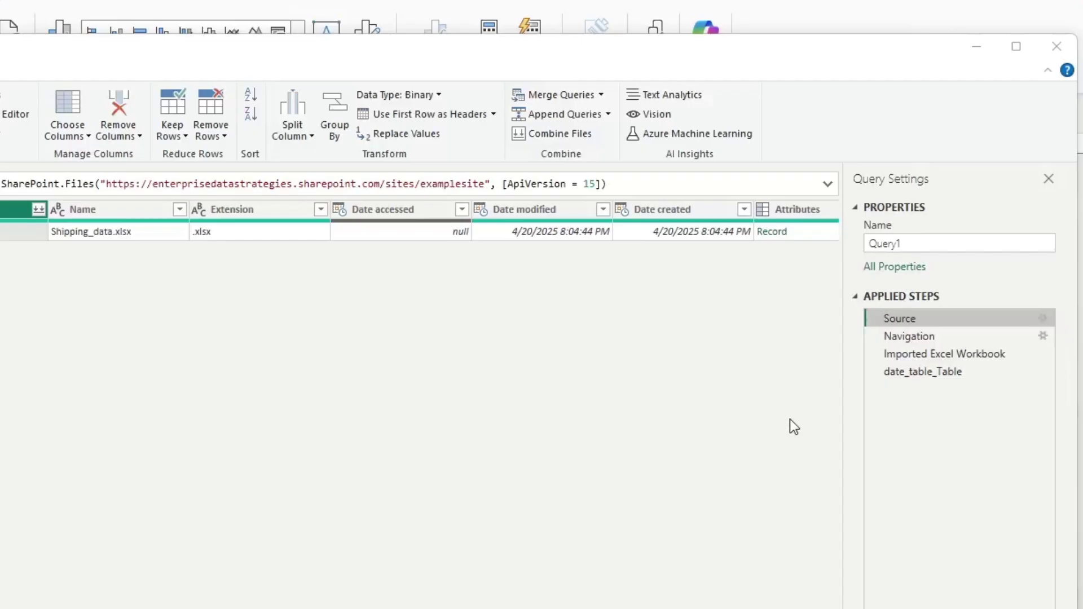
# Append Test Documents/ to the Navigation step's folder path, fixing the quotes.
pyautogui.click(913, 336)
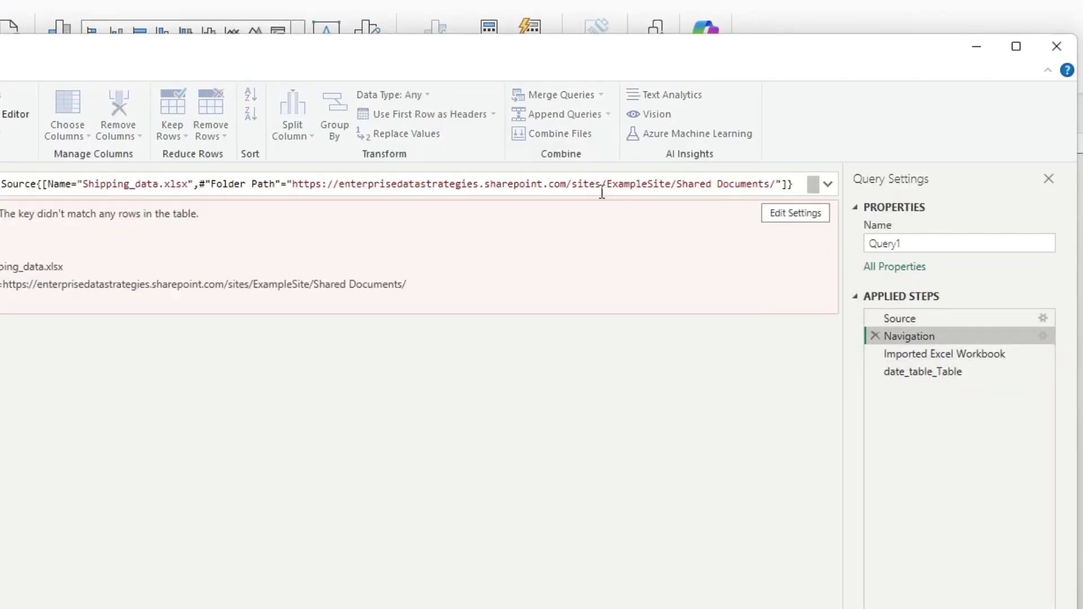
pyautogui.click(1040, 186)
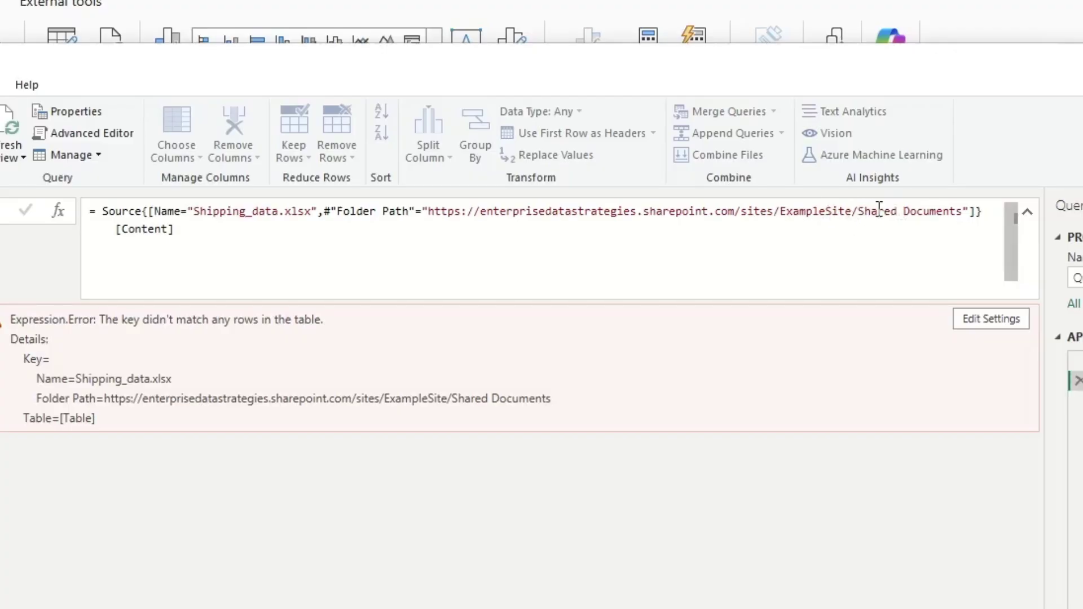
pyautogui.click(962, 212)
pyautogui.write('/Test Documents/')
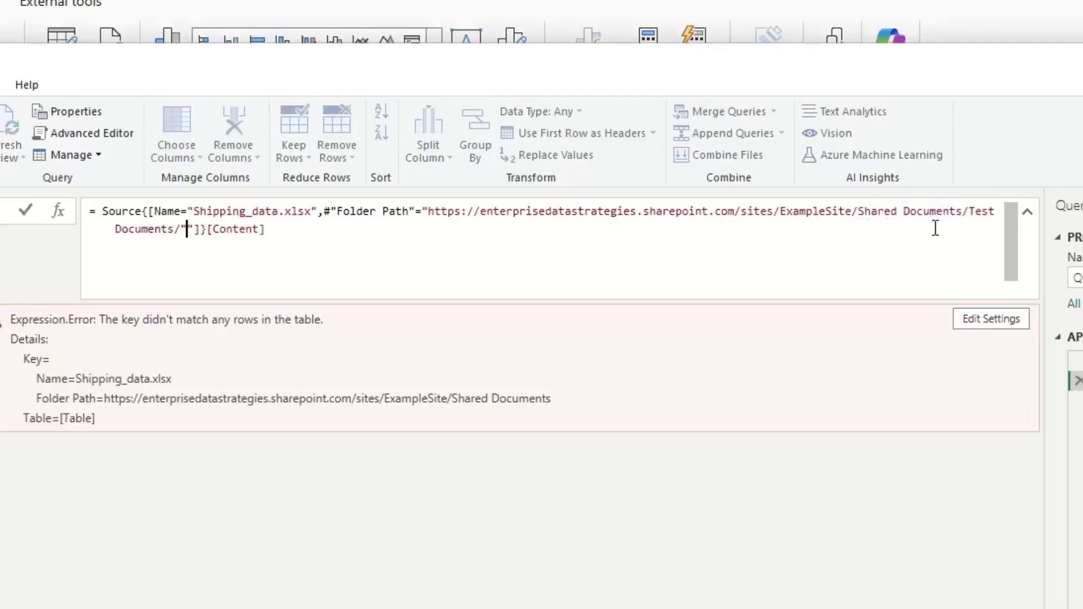
pyautogui.press('Delete')
pyautogui.press('Delete')
pyautogui.write('"')
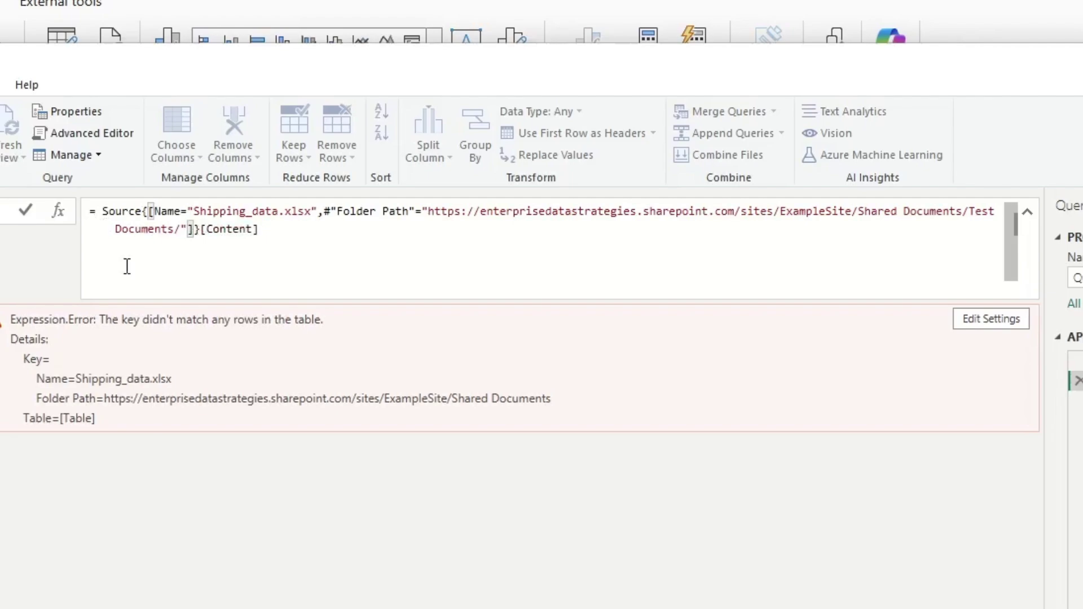
pyautogui.click(26, 211)
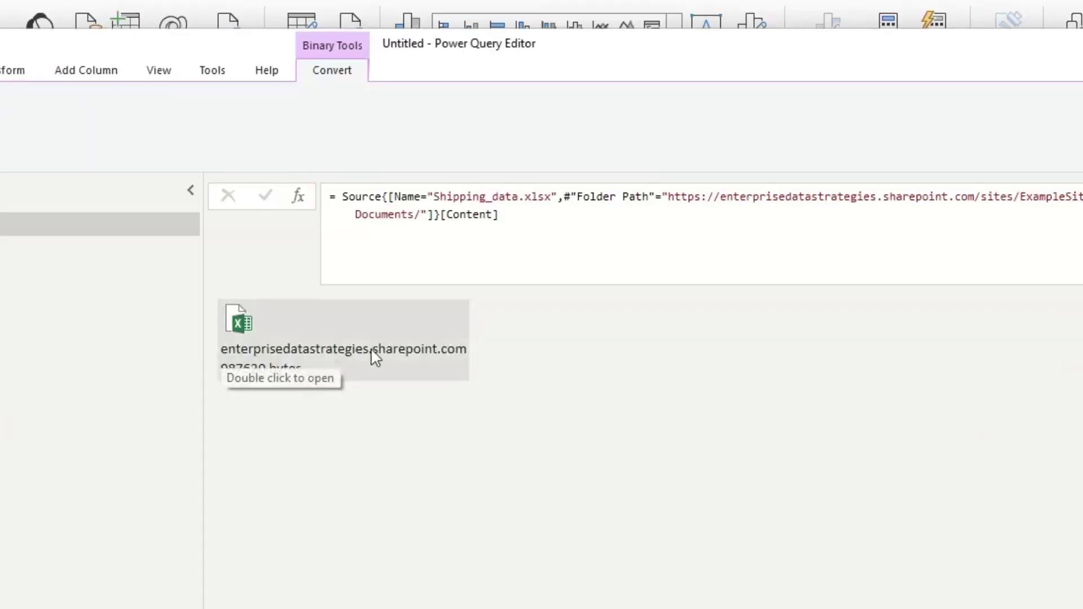
# Load the date_table data, rename Query1 to 'date query', and close and apply.
pyautogui.click(1017, 353)
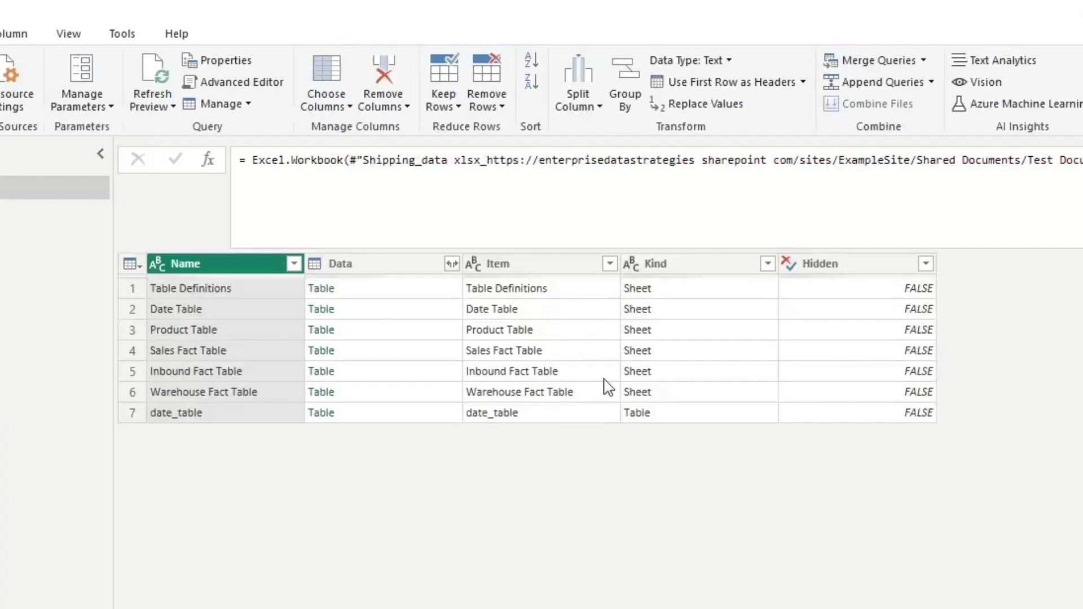
pyautogui.click(322, 414)
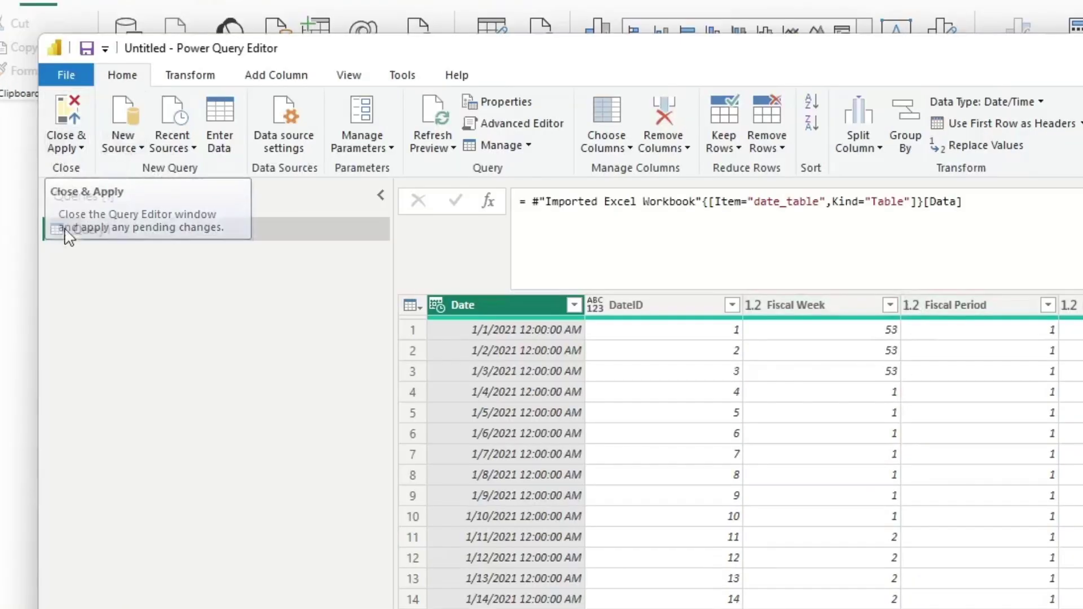
pyautogui.doubleClick(91, 230)
pyautogui.press('BackSpace')
pyautogui.write('date quer')
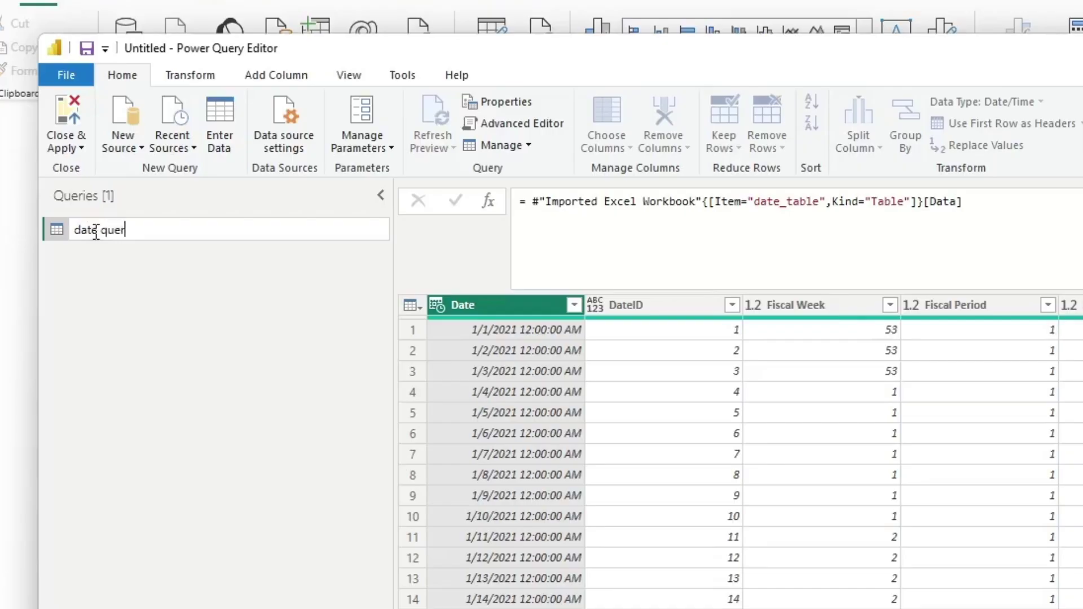
pyautogui.press('Return')
pyautogui.click(67, 145)
pyautogui.click(108, 169)
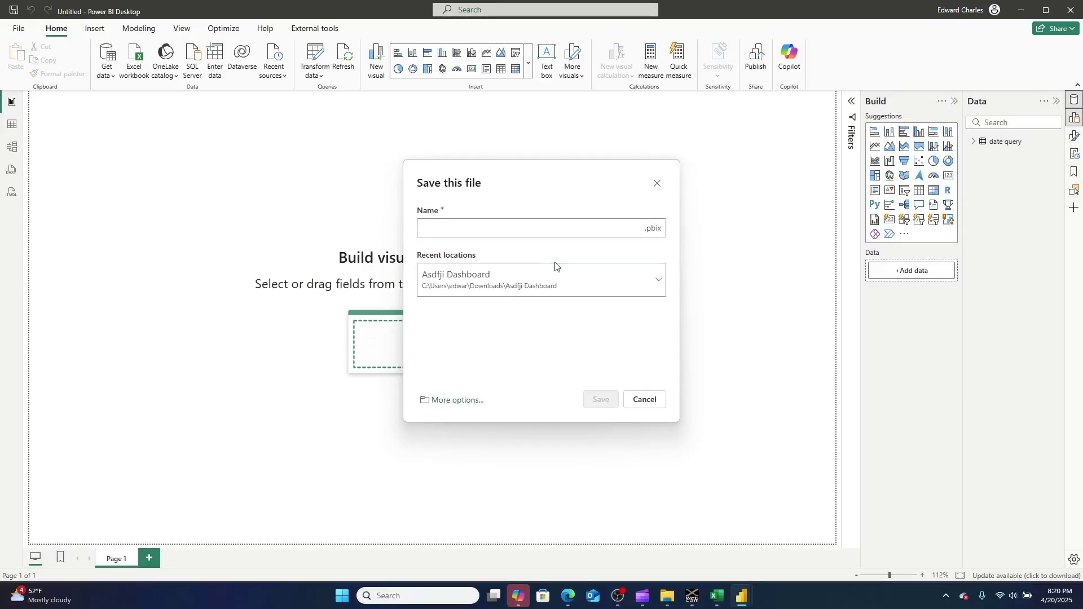
# Save the report as test and publish it to My workspace.
pyautogui.write('test')
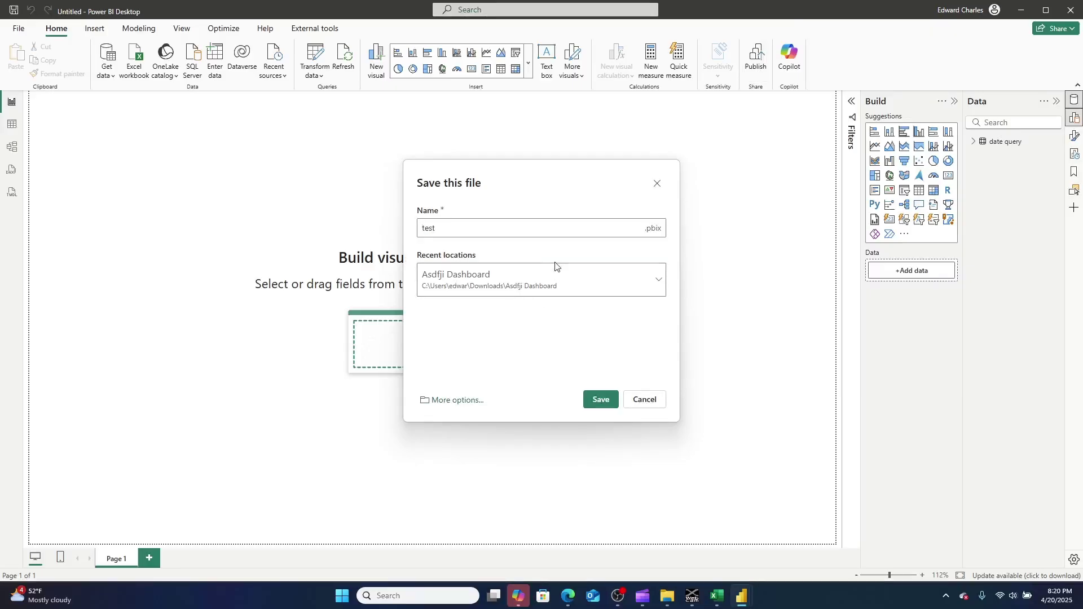
pyautogui.press('Return')
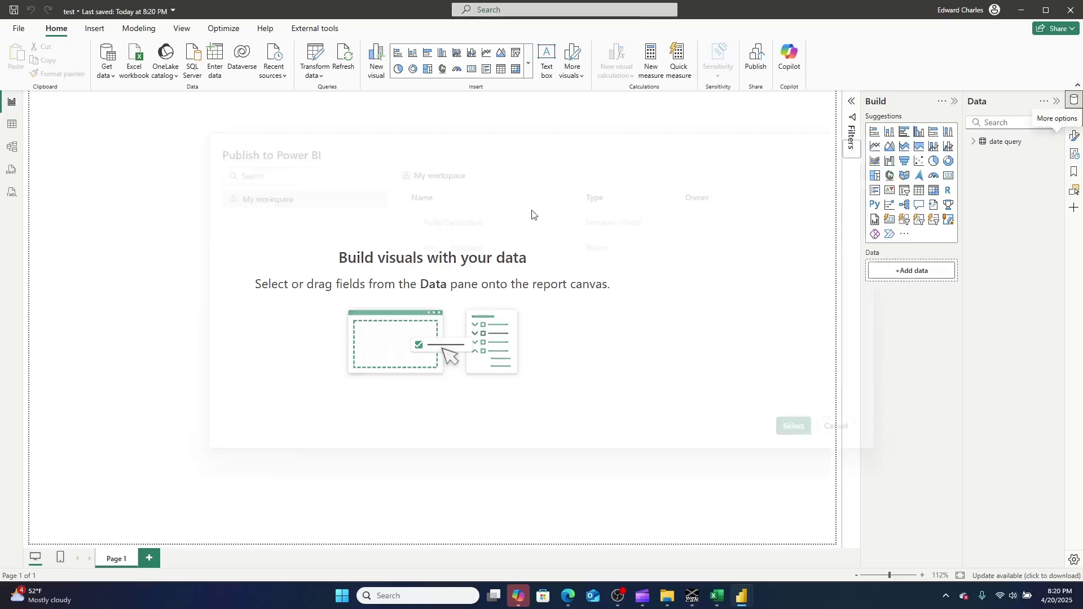
pyautogui.click(793, 426)
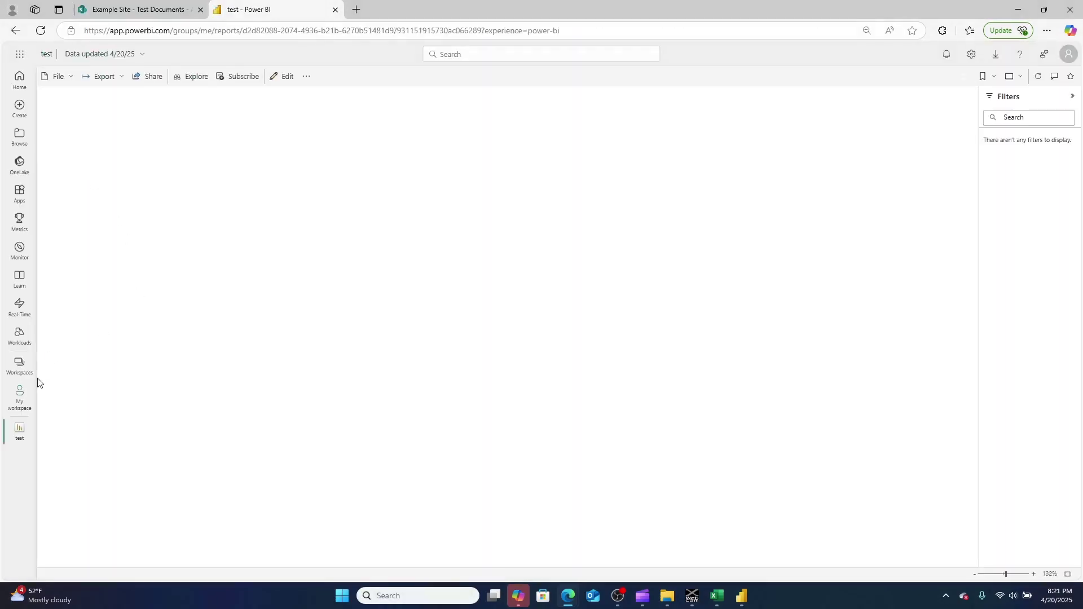
# Open the test semantic model's settings from My workspace.
pyautogui.click(20, 365)
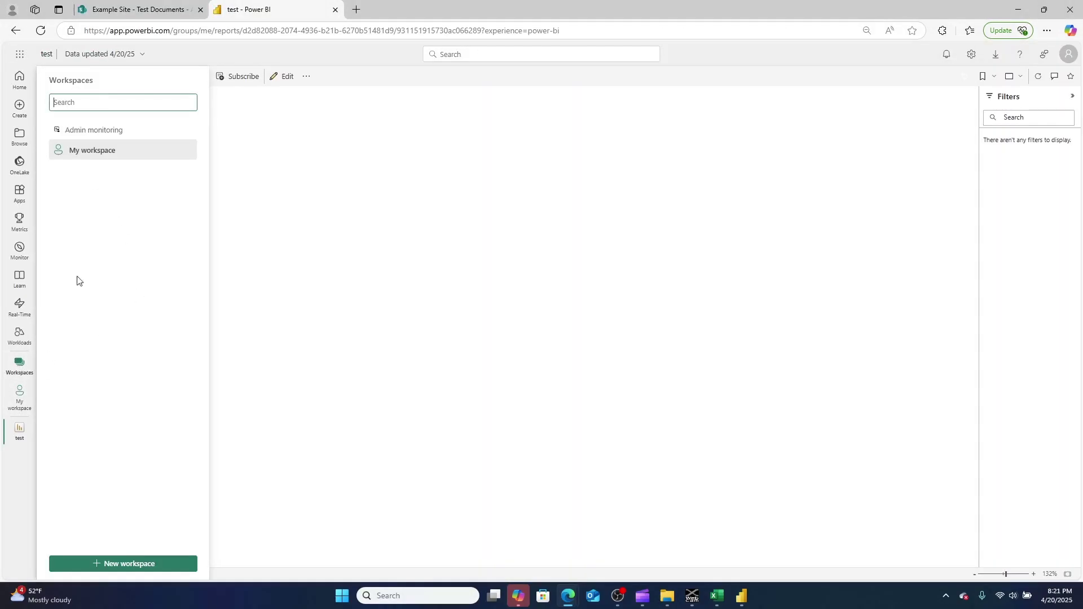
pyautogui.click(109, 152)
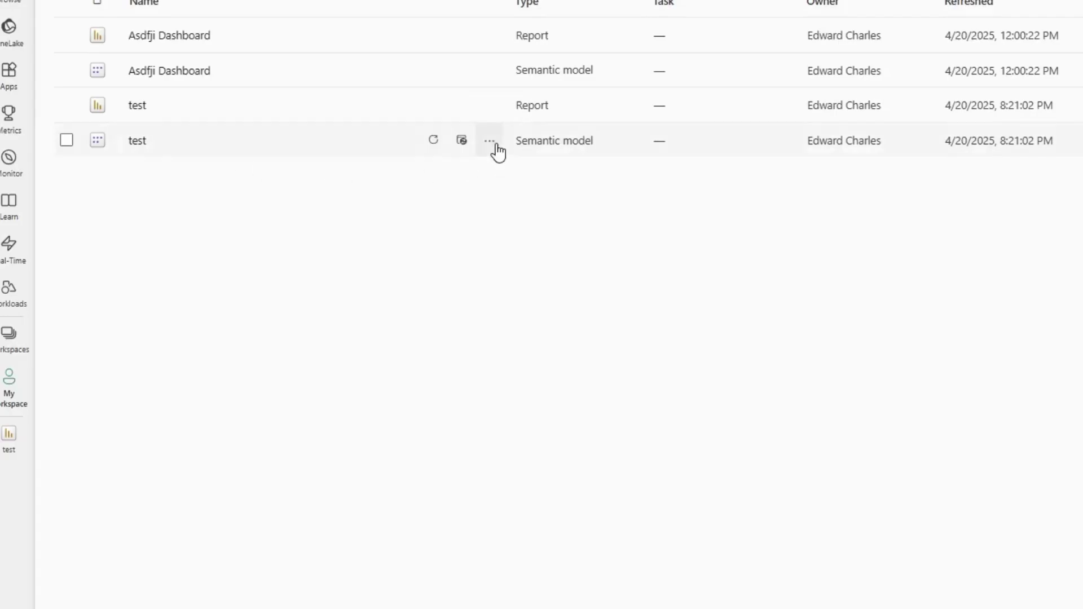
pyautogui.click(495, 143)
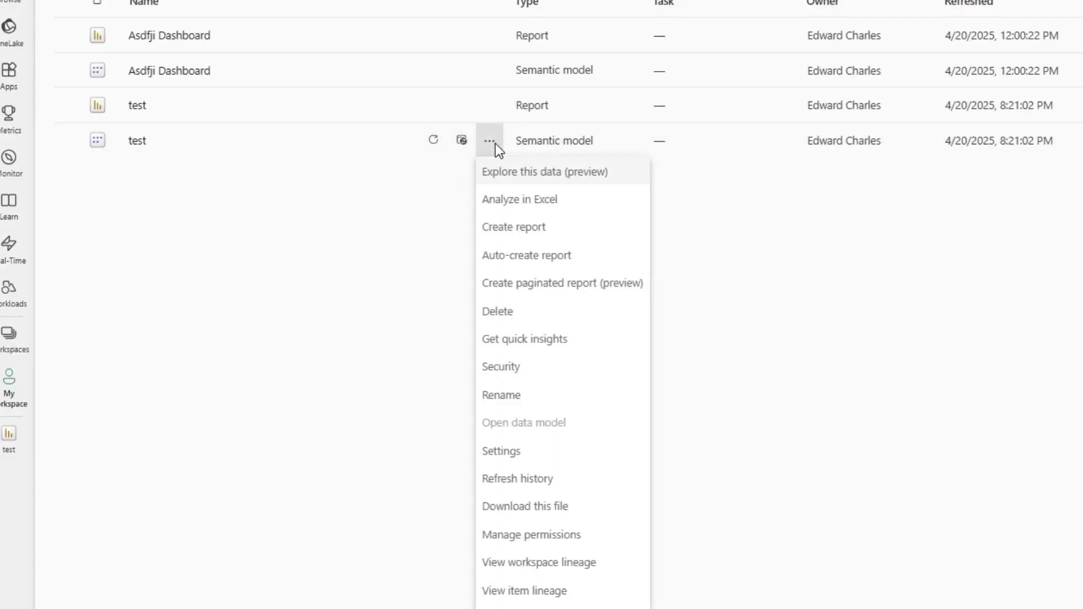
pyautogui.click(496, 451)
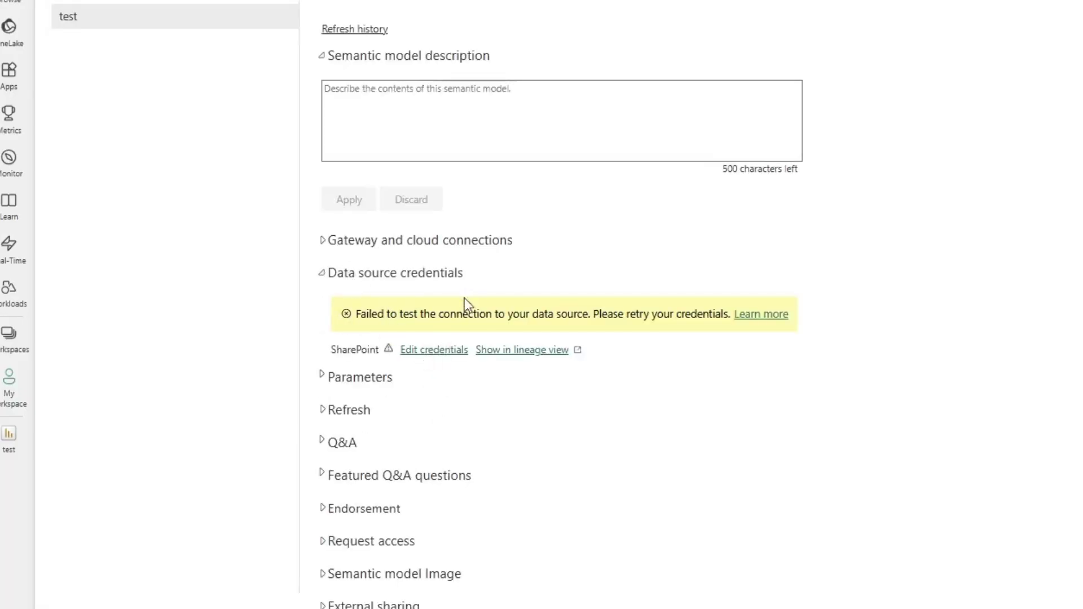
# Set SharePoint credentials to OAuth2 with Organizational privacy and sign in with the work account.
pyautogui.click(435, 351)
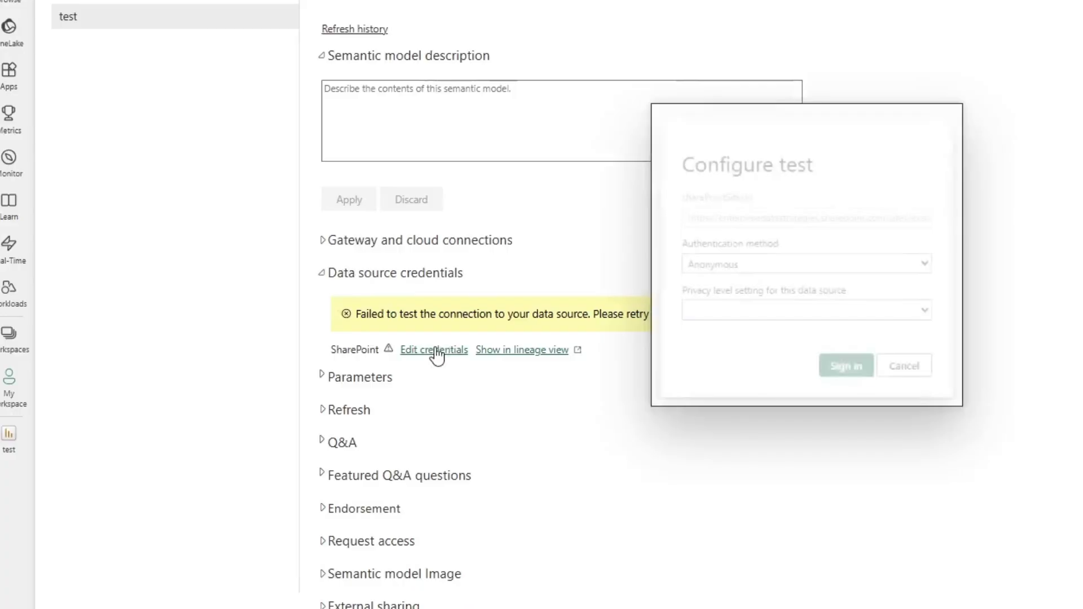
pyautogui.click(804, 263)
pyautogui.click(761, 306)
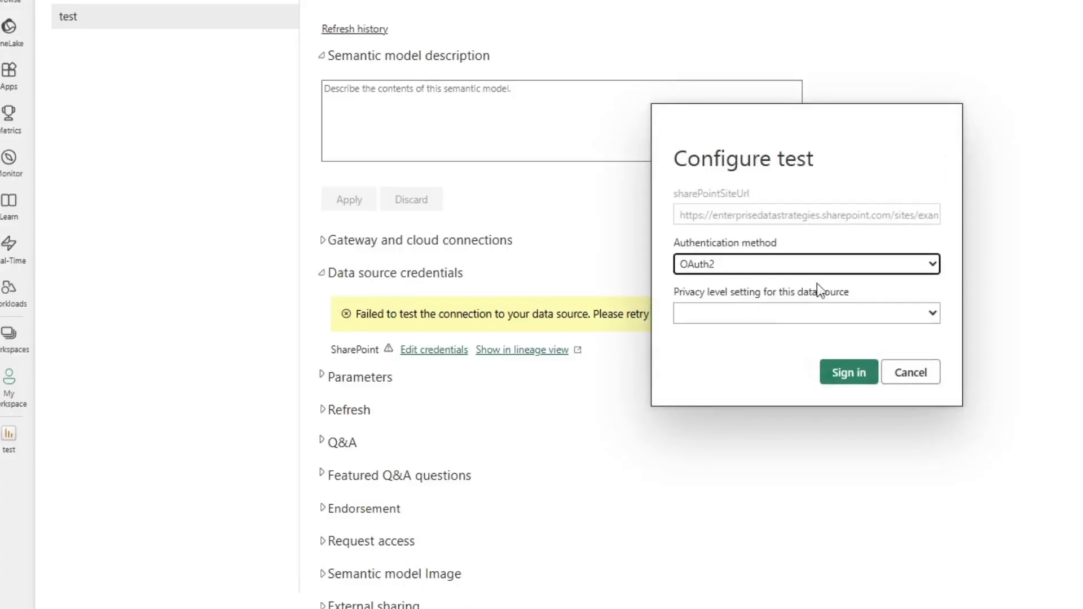
pyautogui.click(839, 316)
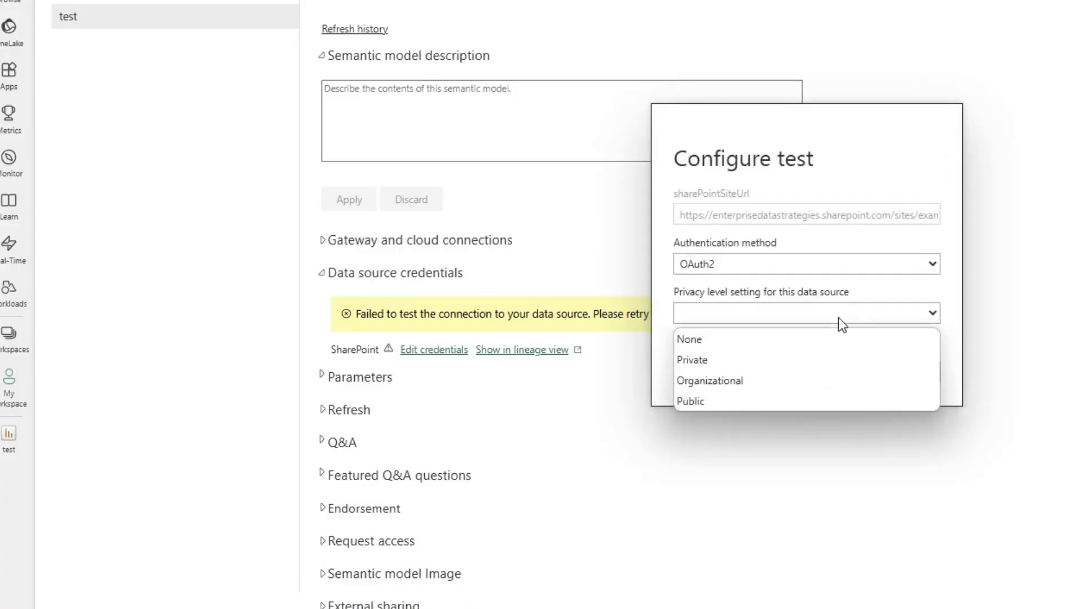
pyautogui.click(746, 379)
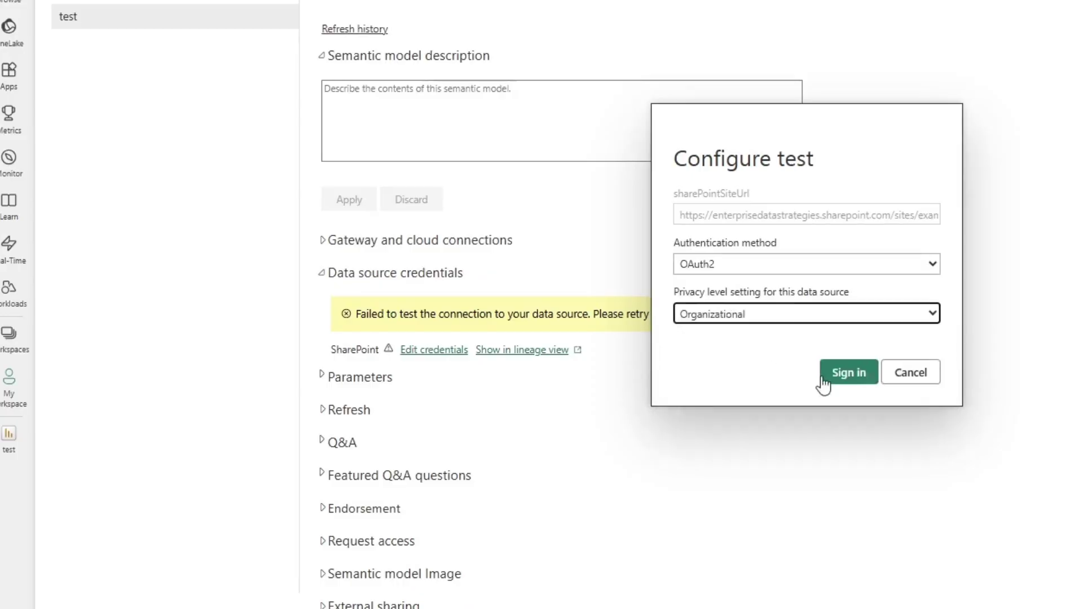
pyautogui.click(845, 377)
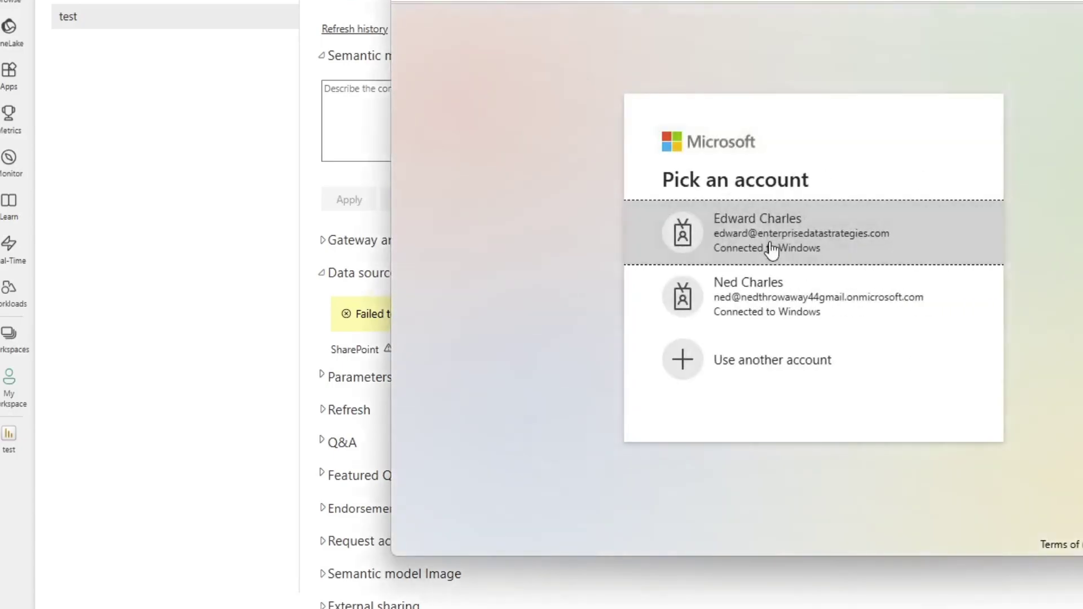
pyautogui.click(773, 250)
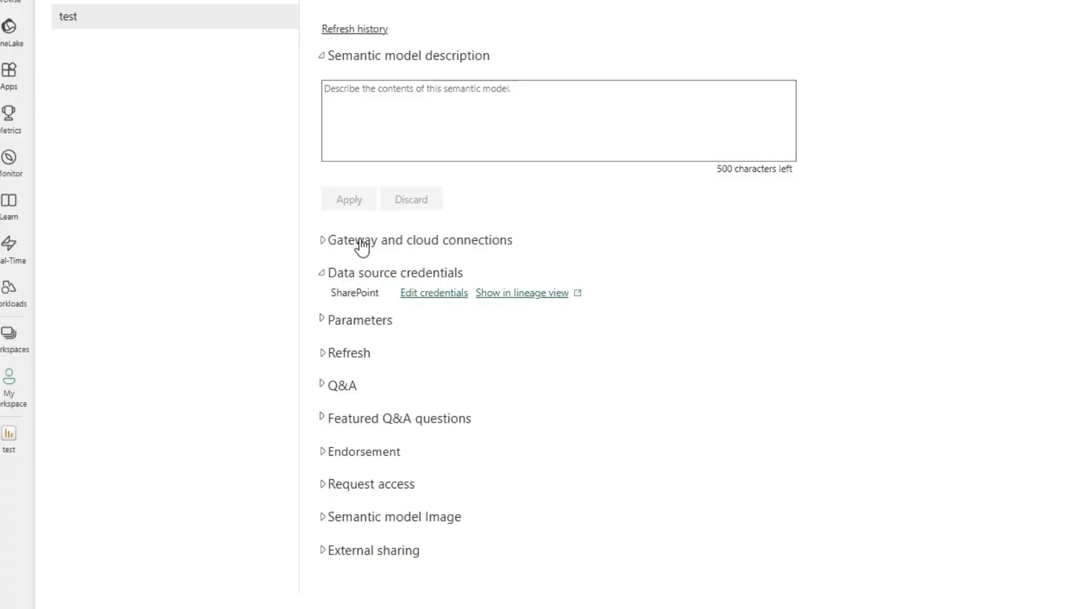
# Expand the test semantic model's Refresh settings to show the UTC time zone and the scheduled refresh toggle.
pyautogui.click(355, 353)
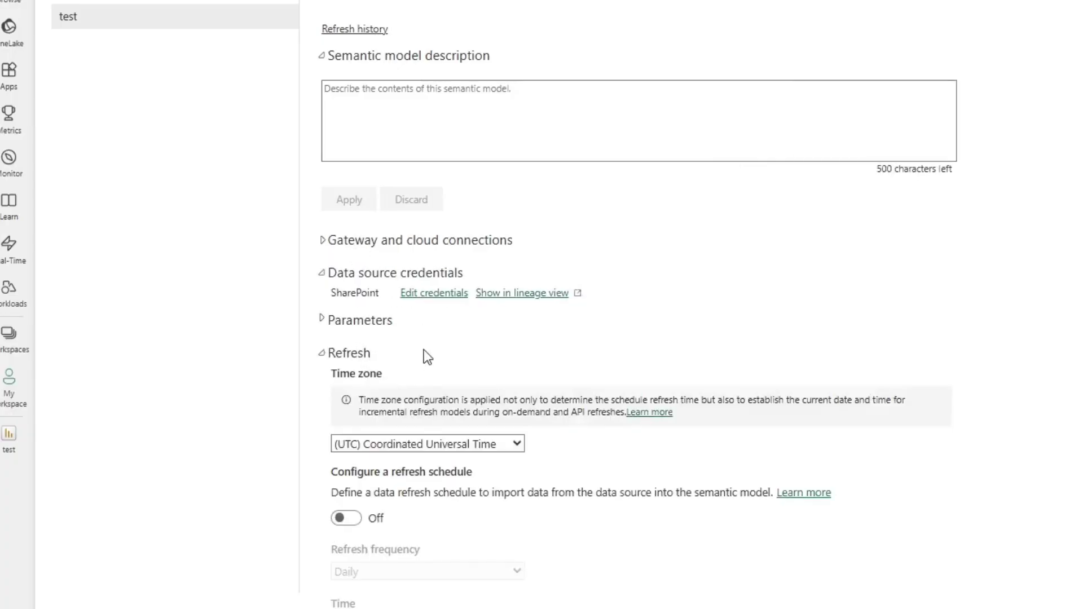
pyautogui.scroll(-3, 395, 353)
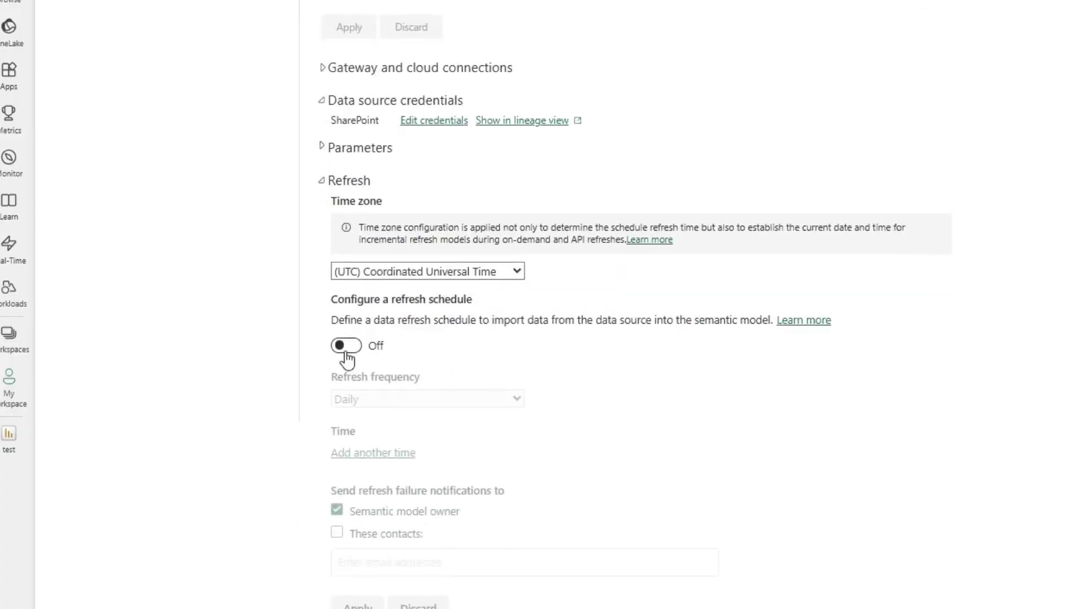